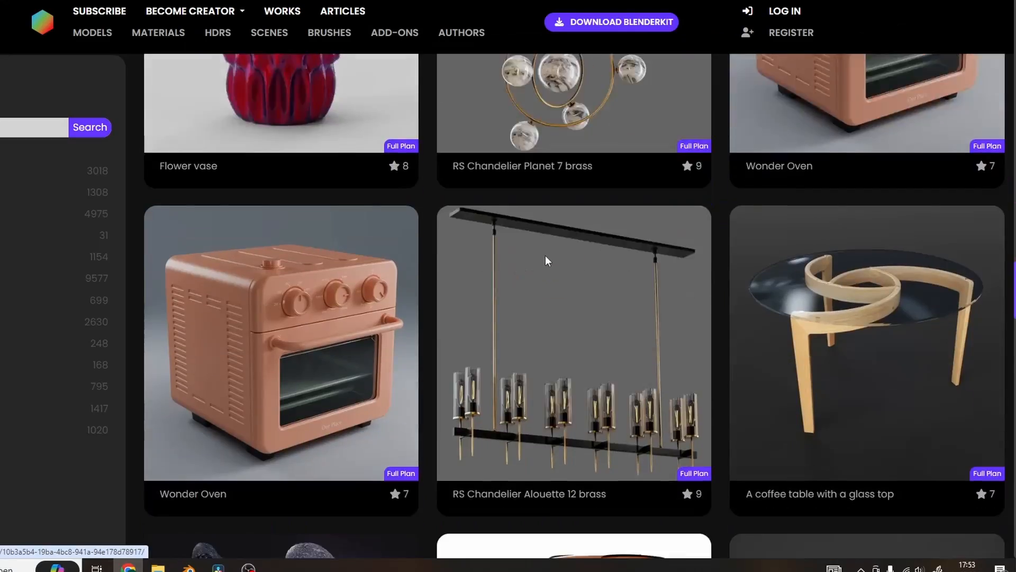
- Browse the BlenderKit model gallery and look over the assembled city scene
scroll(543, 261, "down", 20)
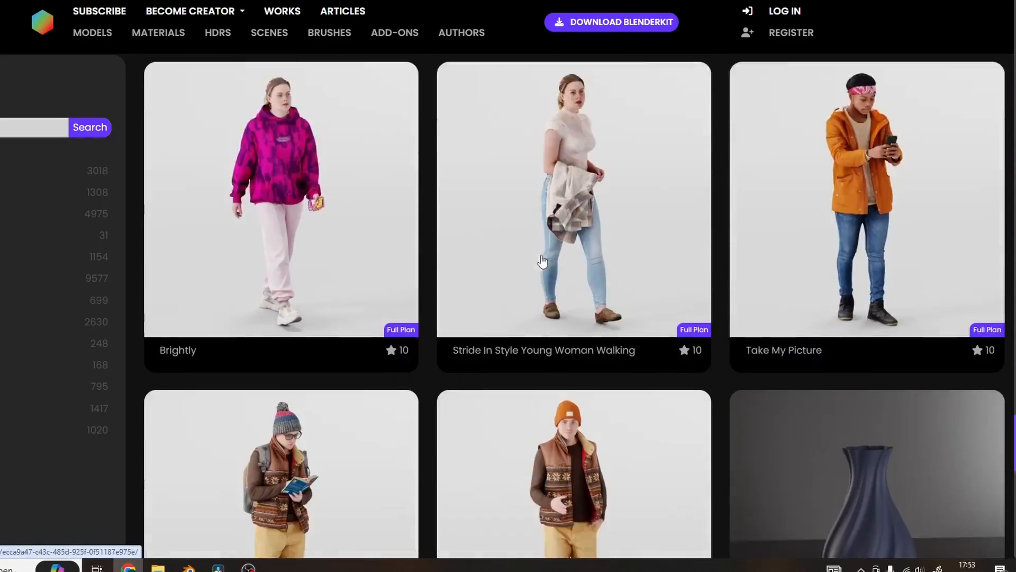
scroll(542, 259, "down", 5)
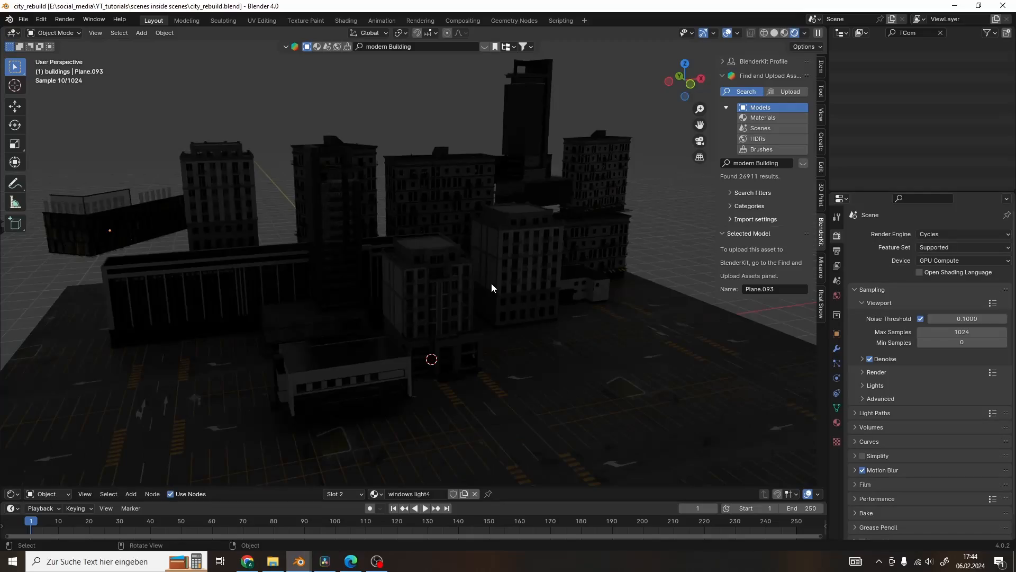
middle_click_drag(491, 286, 469, 265)
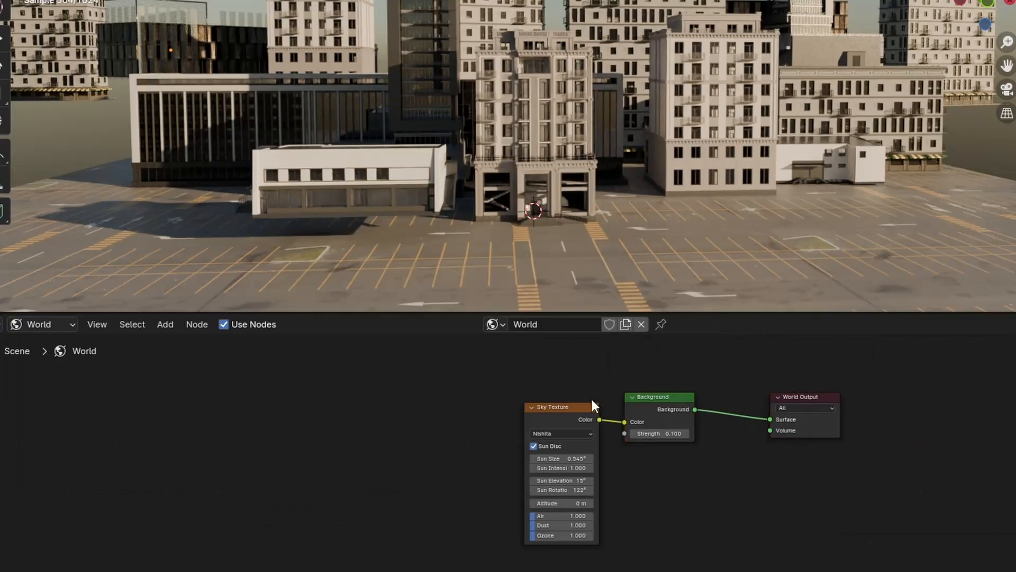
- Insert an RGB Curves node between the world's Sky Texture and Background nodes
key("shift+a")
type("curvb")
key("Return")
left_click(450, 394)
scroll(450, 402, "up", 5)
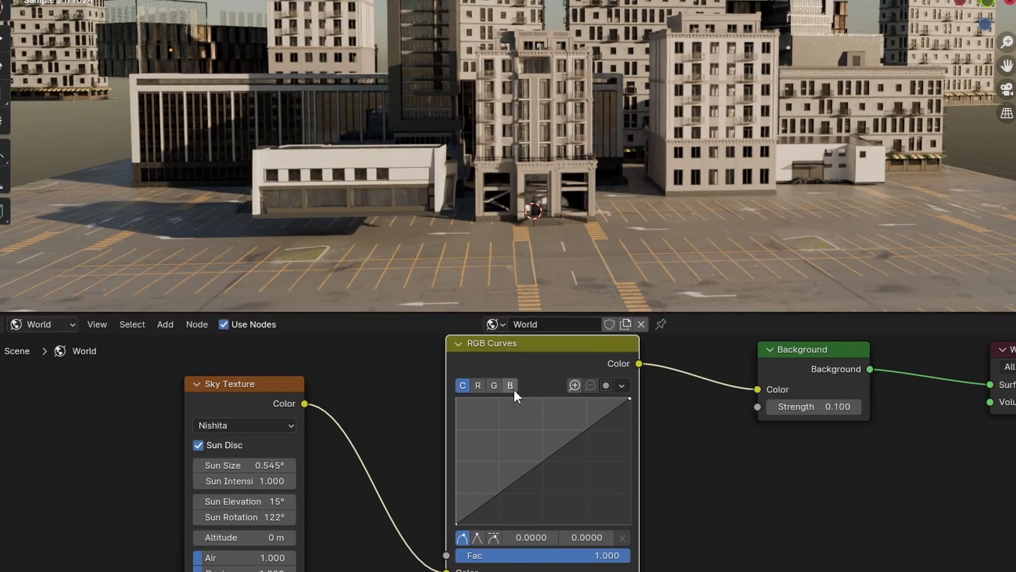
- Tint the world lighting dark blue by lowering the red and green curves and dropping the combined curve's end to about 0.26
left_click_drag(630, 500, 630, 514)
left_click(494, 386)
left_click_drag(633, 395, 637, 496)
mouse_move(627, 559)
left_mouse_down()
mouse_move(482, 556)
mouse_move(630, 556)
left_mouse_up()
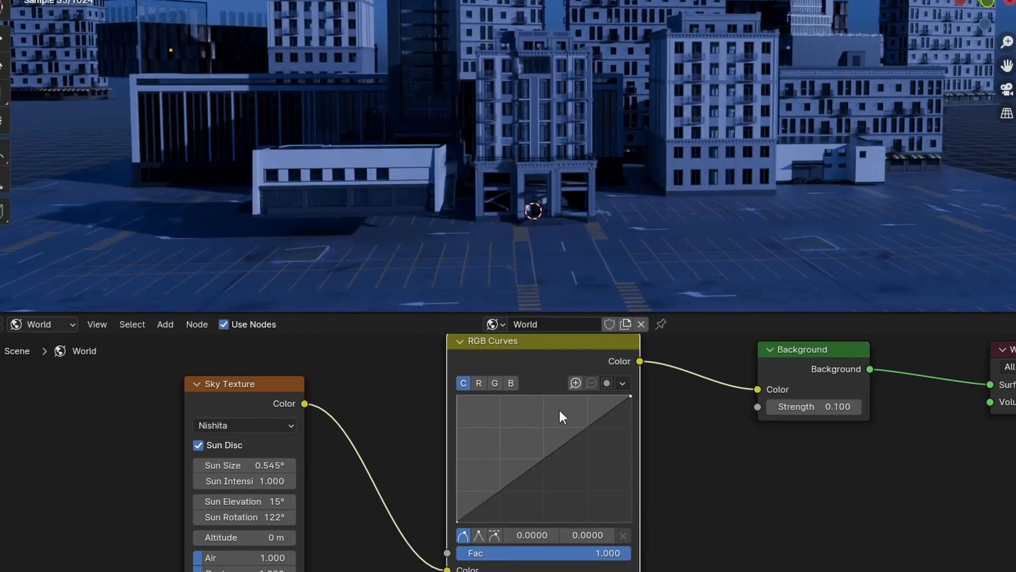
left_click_drag(631, 455, 631, 488)
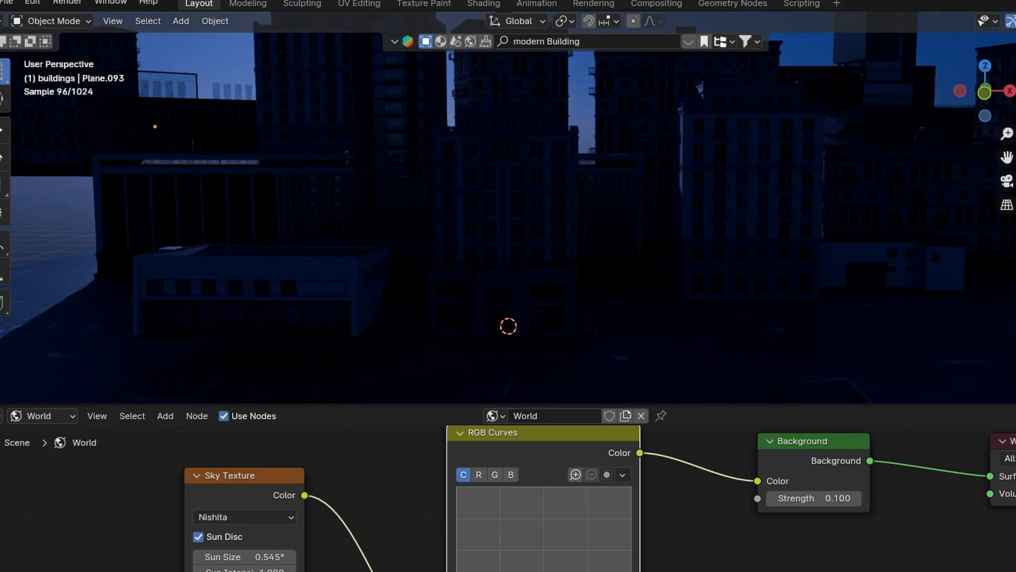
scroll(674, 302, "down", 4)
scroll(674, 301, "up", 2)
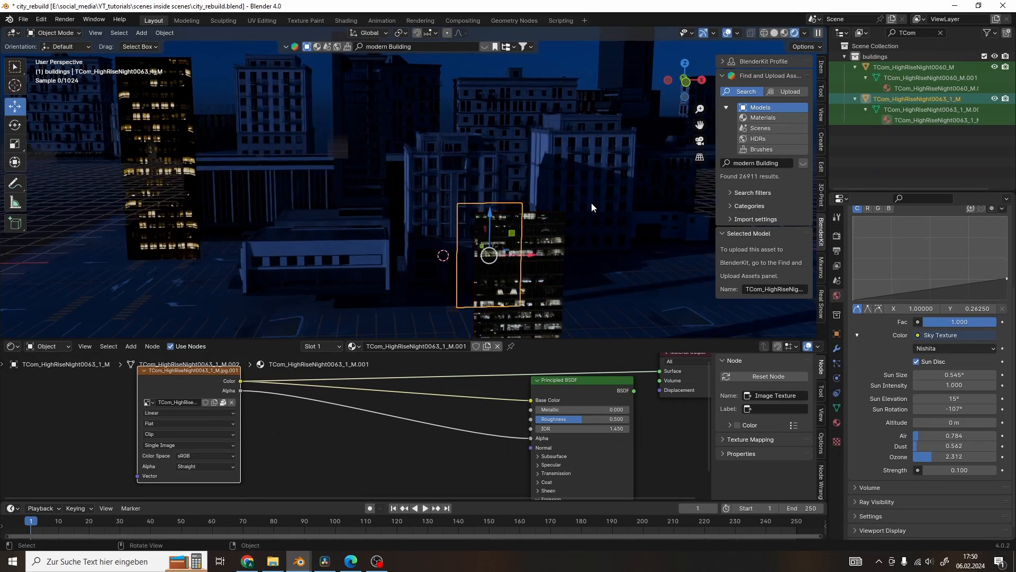
- Insert a Color Ramp after the night high-rise plane's image texture and set its bright stop to blue, hue 0.645 and saturation 0.993
scroll(592, 202, "down", 2)
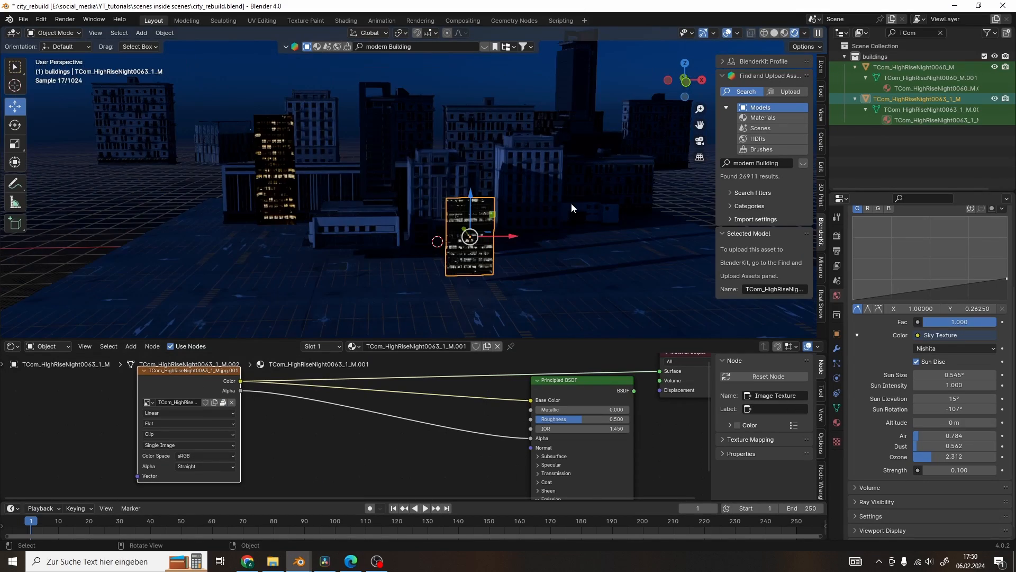
key("KP_Decimal")
key("alt+a")
scroll(512, 208, "up", 3)
middle_click_drag(511, 208, 491, 260)
left_click(491, 262)
scroll(466, 272, "down", 5)
key("shift+a")
type("col")
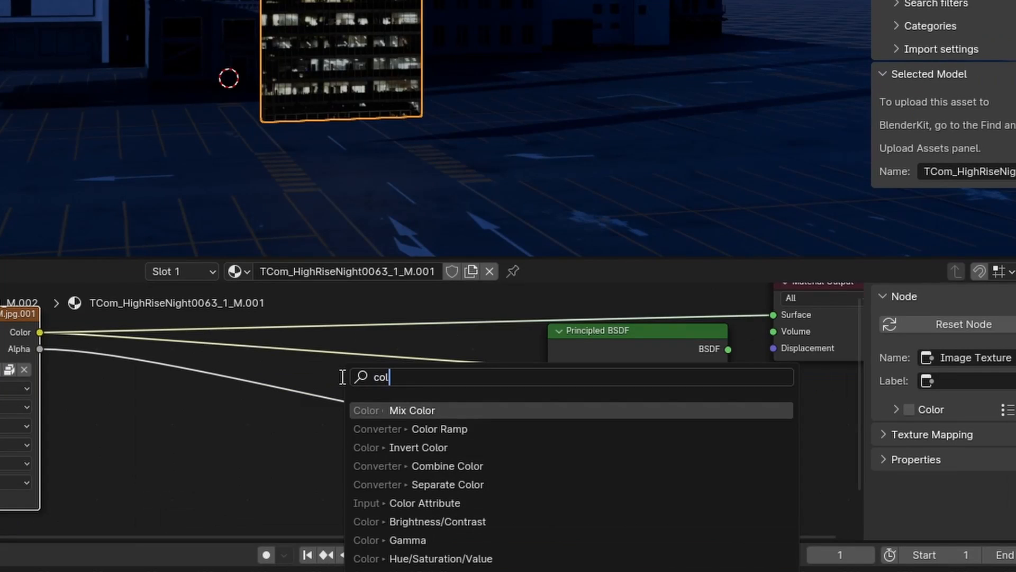
left_click(384, 429)
left_click(348, 328)
left_click(438, 453)
left_click(403, 371)
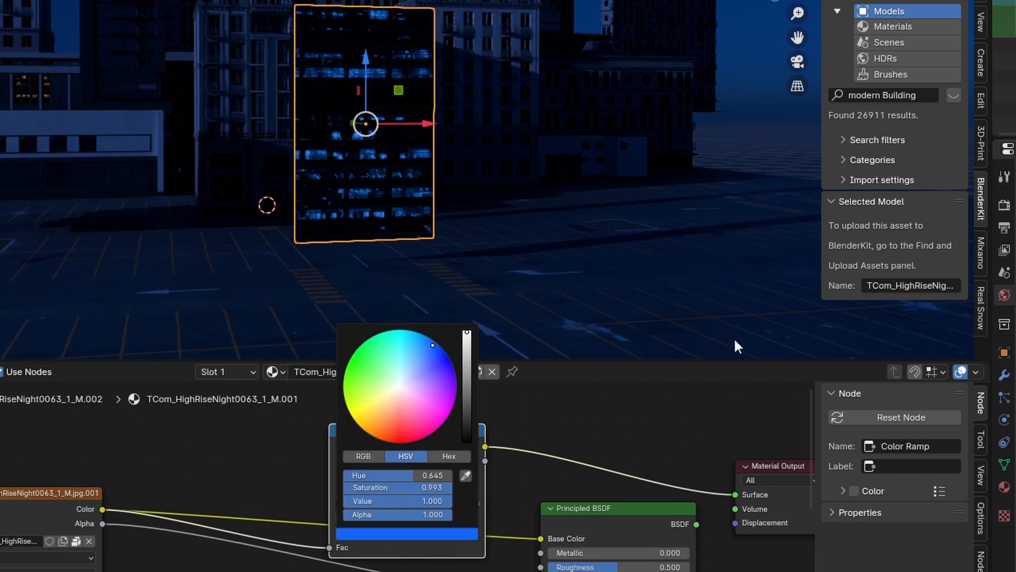
- Connect the Color Ramp's colour to the Principled BSDF and move the lit-window plane onto the building facade
scroll(463, 402, "down", 3)
left_click_drag(462, 401, 503, 546)
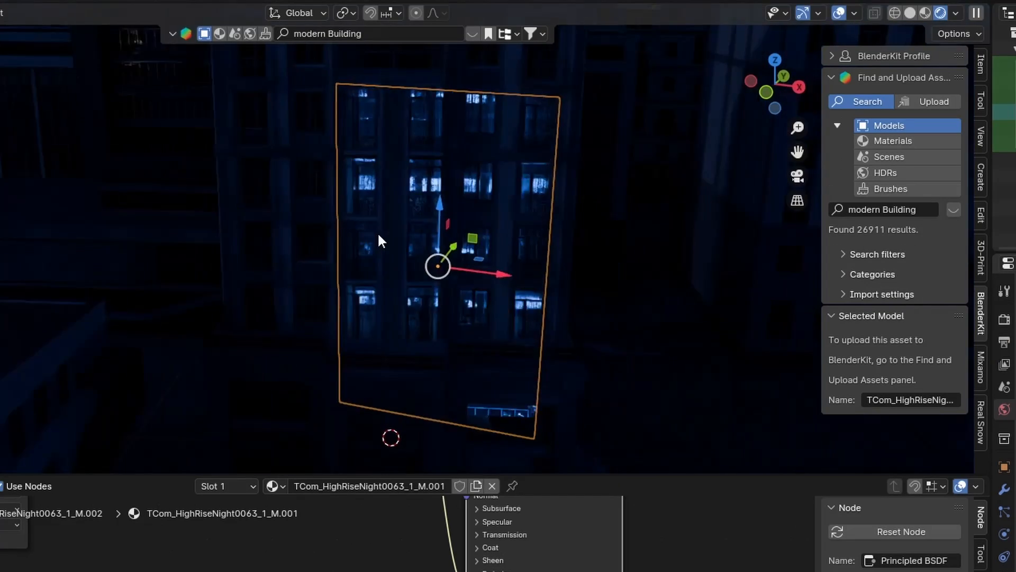
key("g")
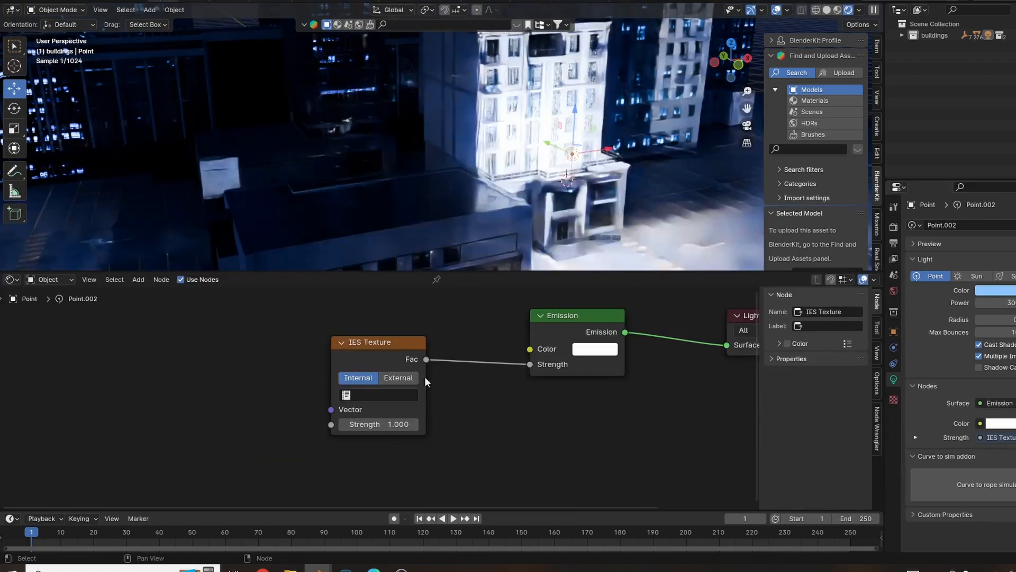
- Set the point light's IES Texture node to use an external file
left_click(424, 377)
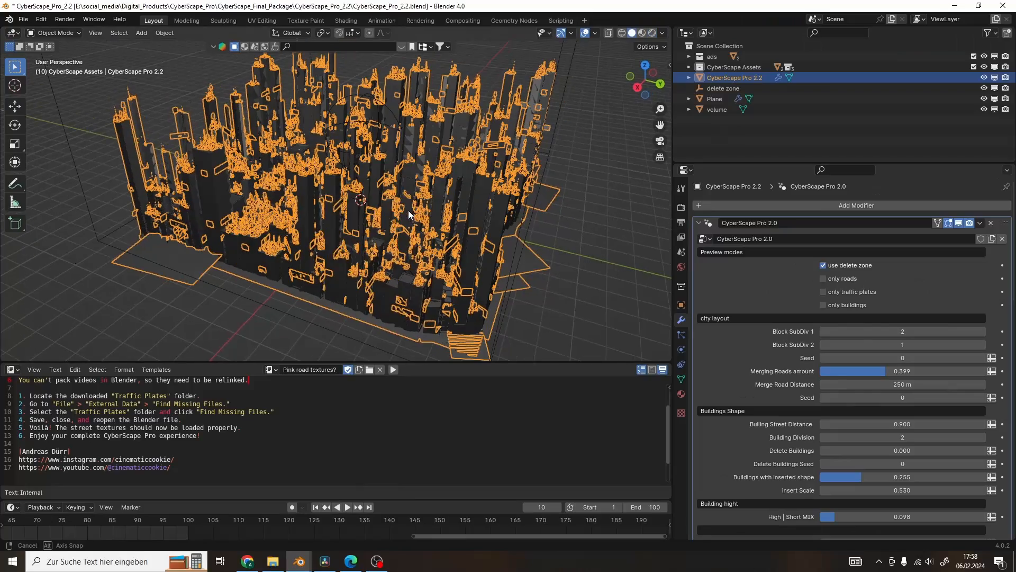
- Copy the CyberScape Pro 2.2 city object
key("ctrl+c")
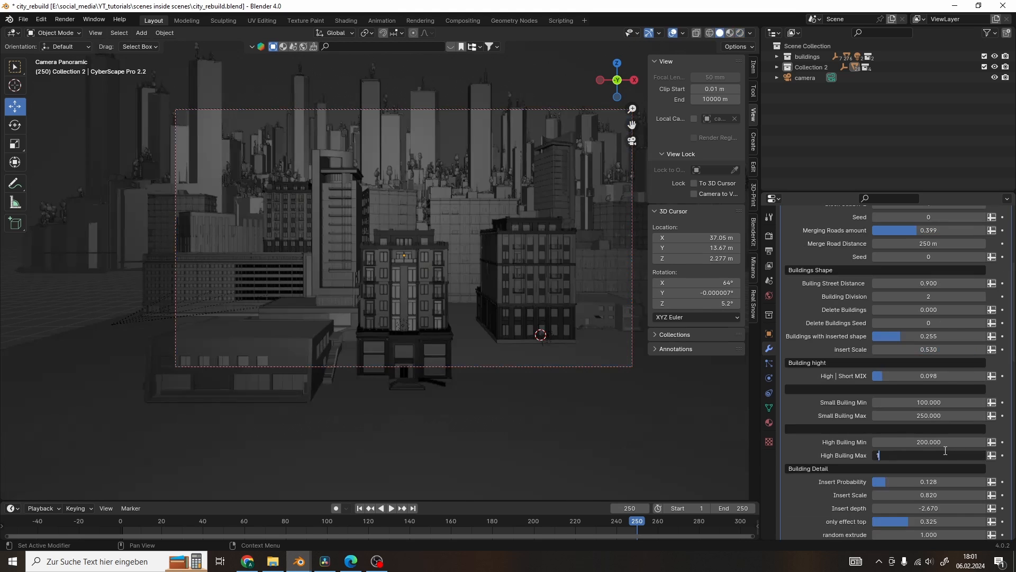
- Open the window lights scale of the background city's procedural city V2 material for editing
left_click(487, 164)
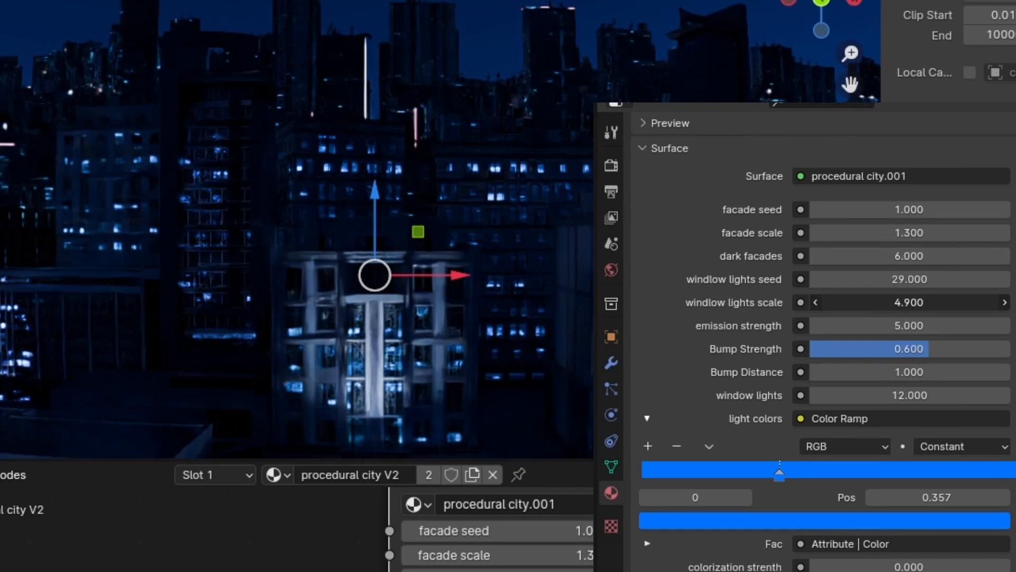
left_click(906, 303)
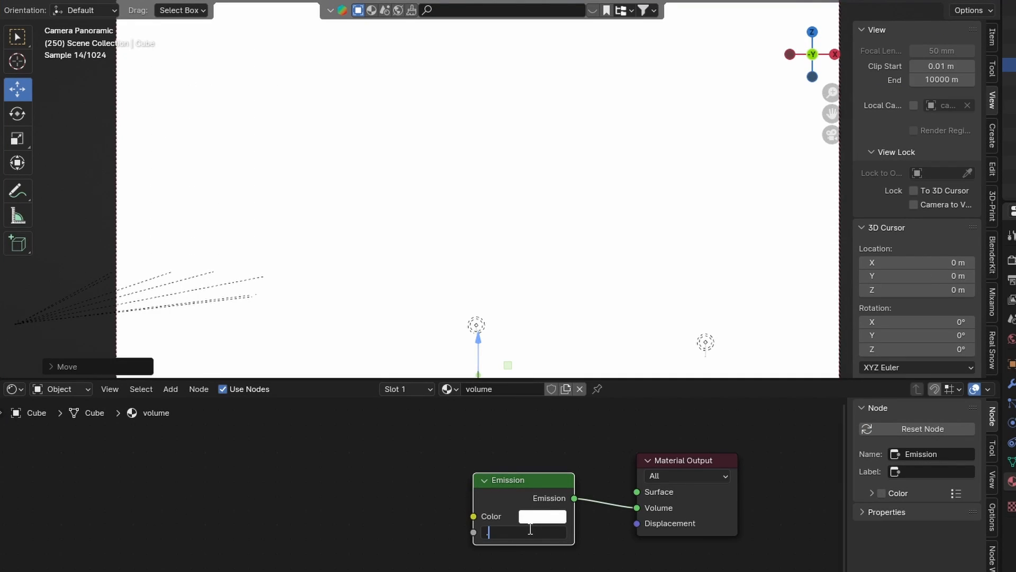
- Apply a new emission strength to the cube's volume material
key("Return")
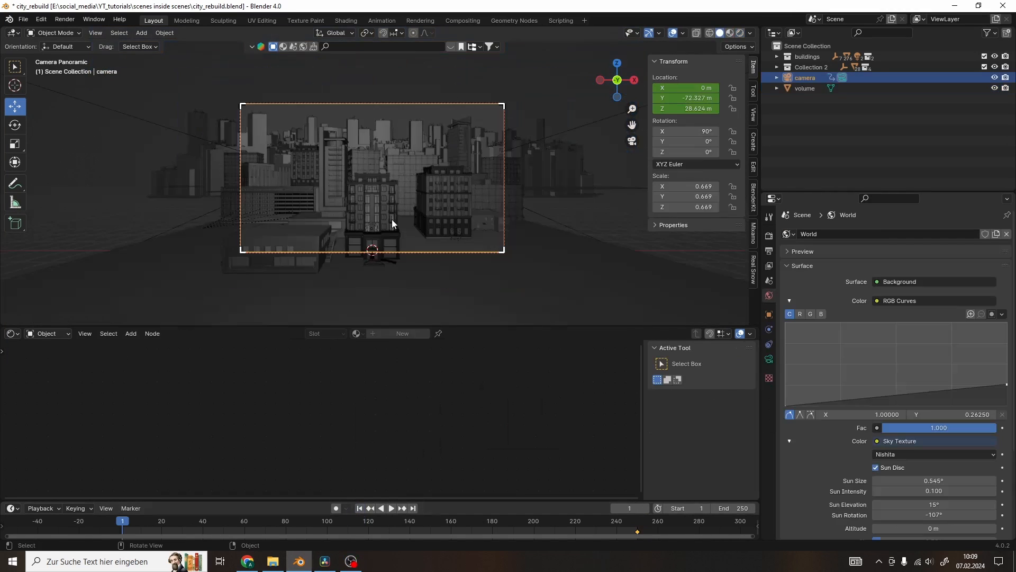
- Reposition the camera facing the city
key("g")
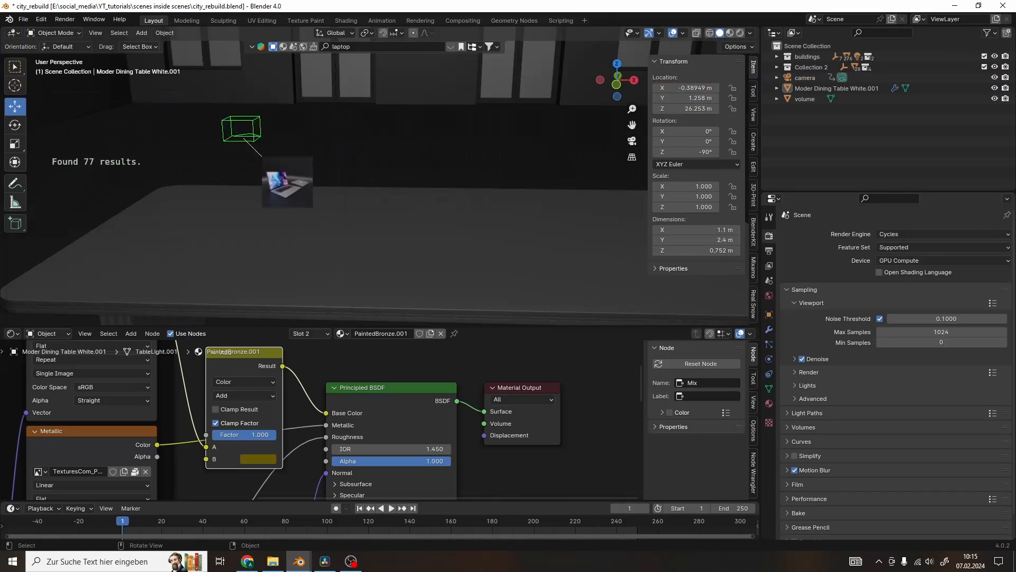
- Place the laptop asset on the dining table
left_click_drag(265, 165, 597, 253)
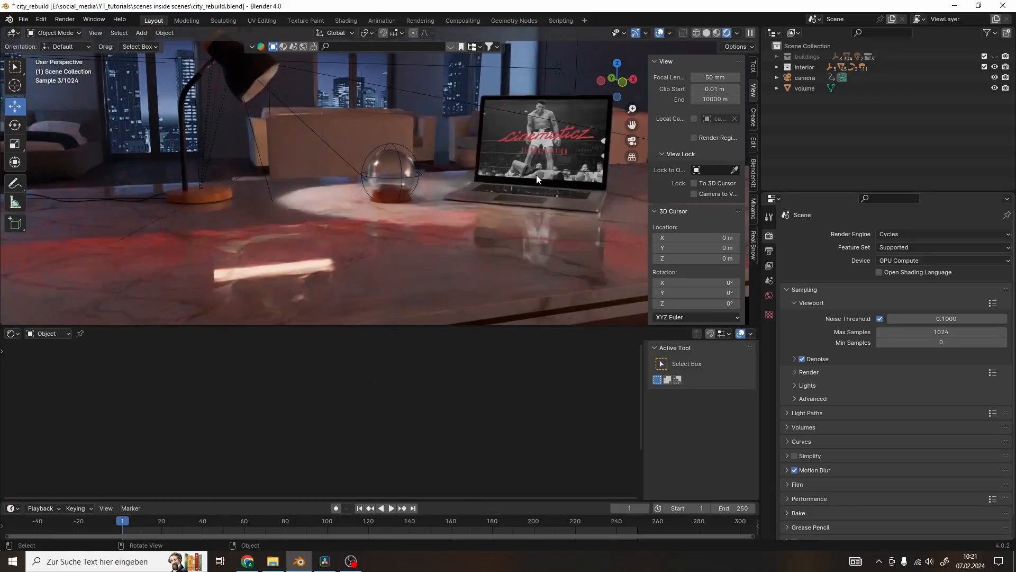
middle_click_drag(535, 174, 563, 177)
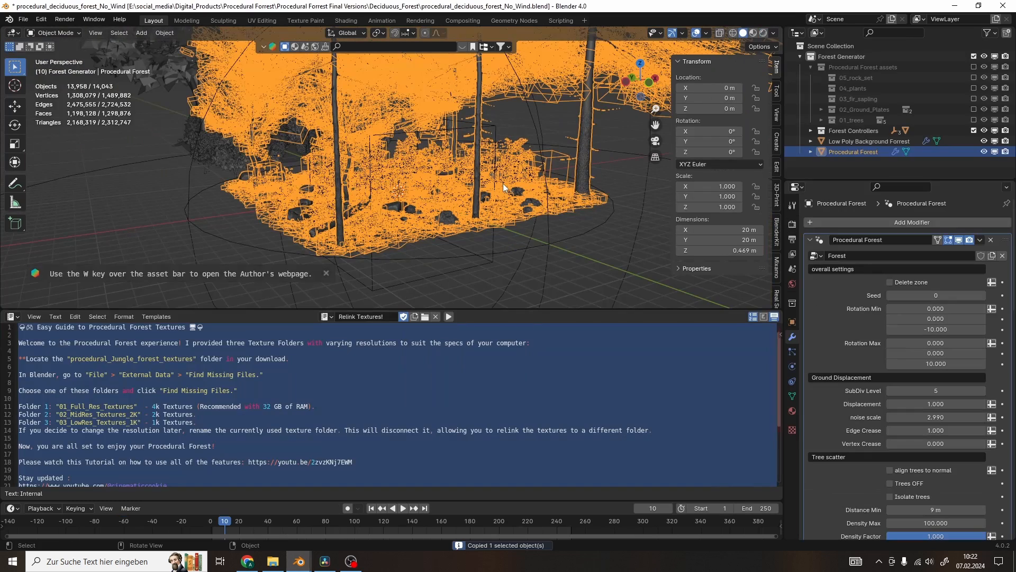
- Switch to the city_rebuild scene and shrink the Procedural Forest to a miniature about 0.14 m wide above the table
left_click(304, 566)
left_click(334, 518)
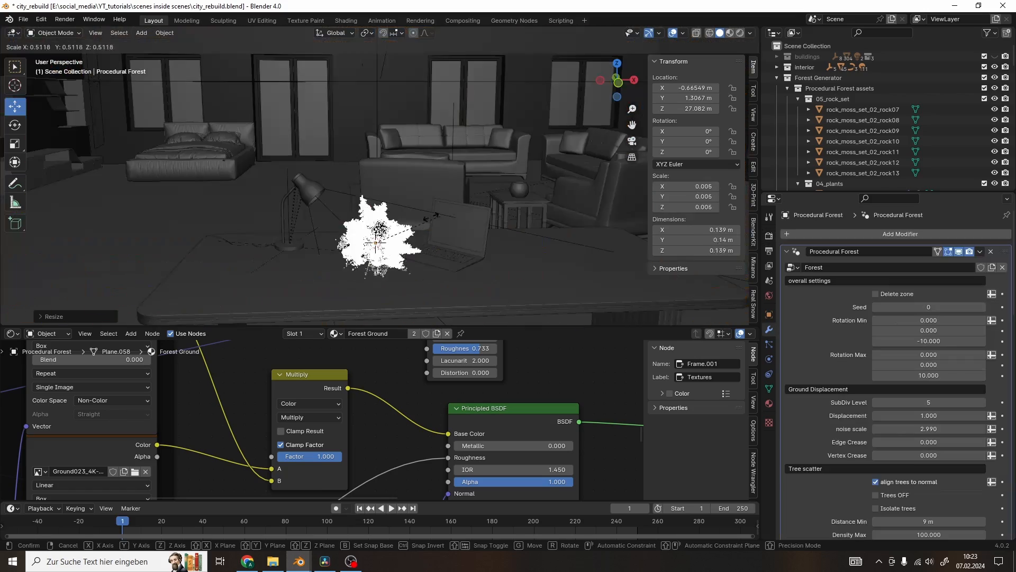
left_click(387, 217)
- Move the miniature Procedural Forest into the snow globe and scale it down to about 0.037 m wide
key("KP_Decimal")
middle_click_drag(387, 217, 503, 201)
left_click_drag(351, 180, 259, 180)
key("s")
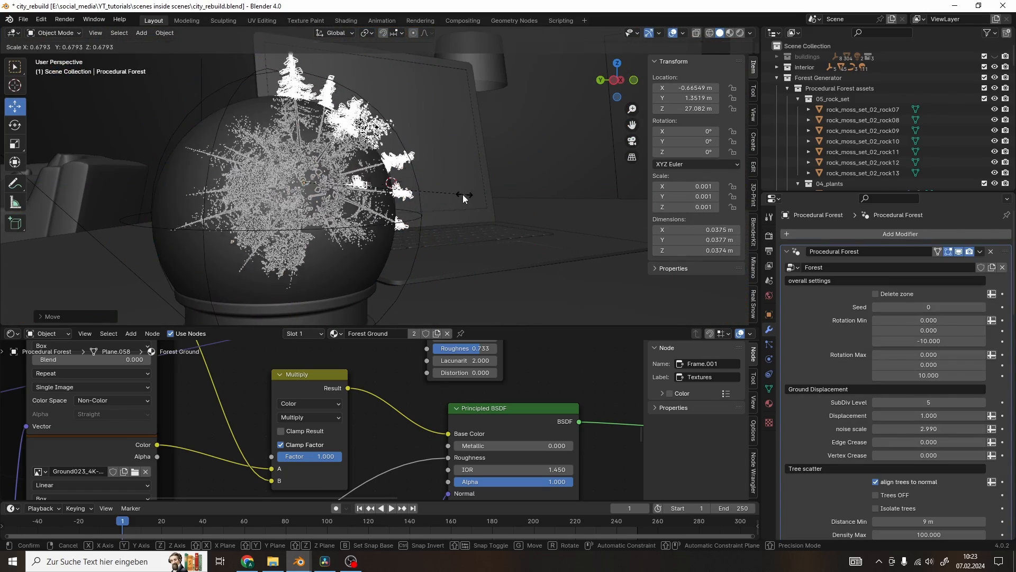
left_click(463, 195)
- Centre the Procedural Forest inside the glass globe and resize it to about 0.025 m wide
middle_click_drag(463, 194, 458, 226)
key("g")
key("x")
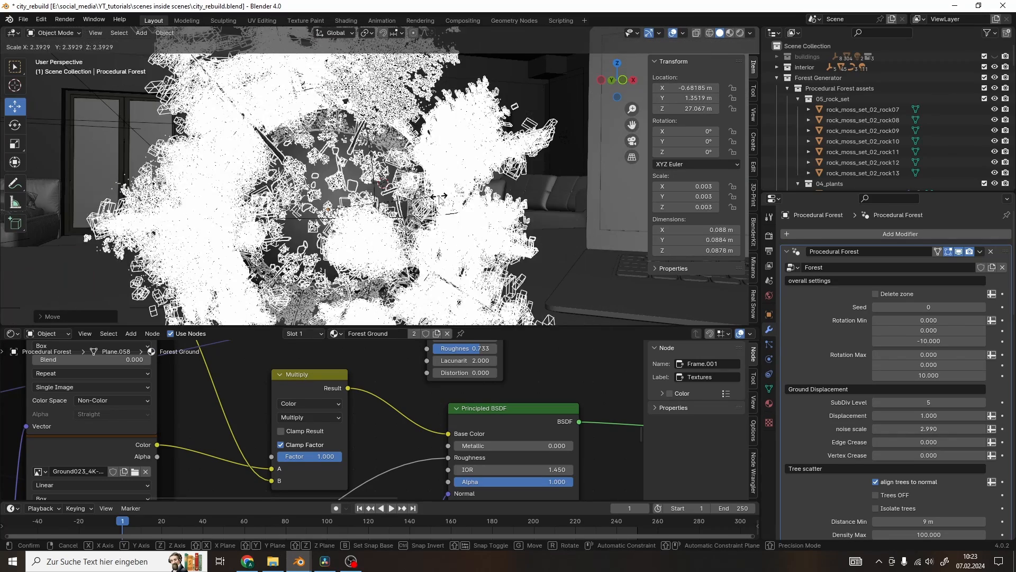
left_click(488, 208)
key("s")
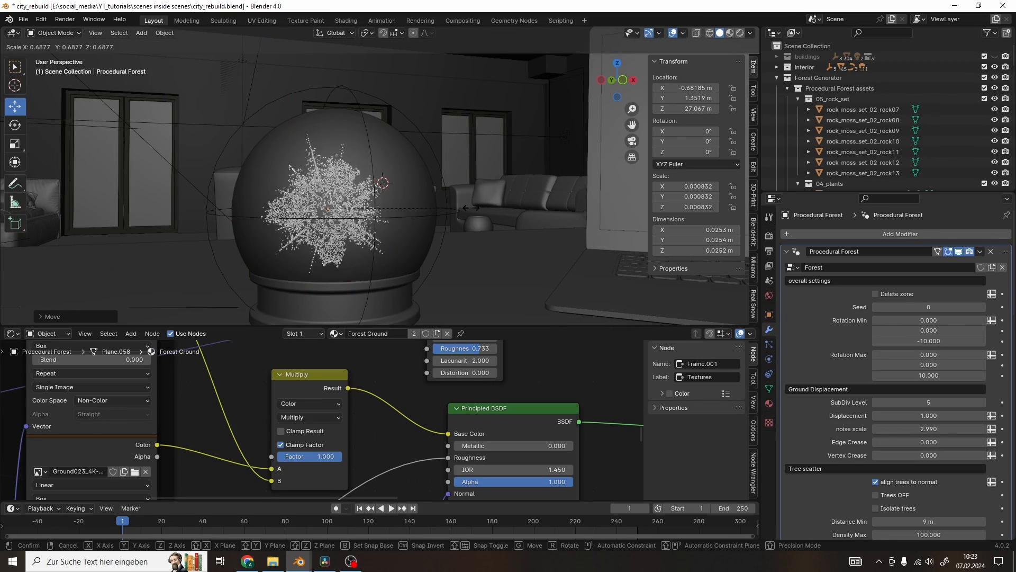
left_click(498, 206)
middle_click_drag(497, 206, 382, 216)
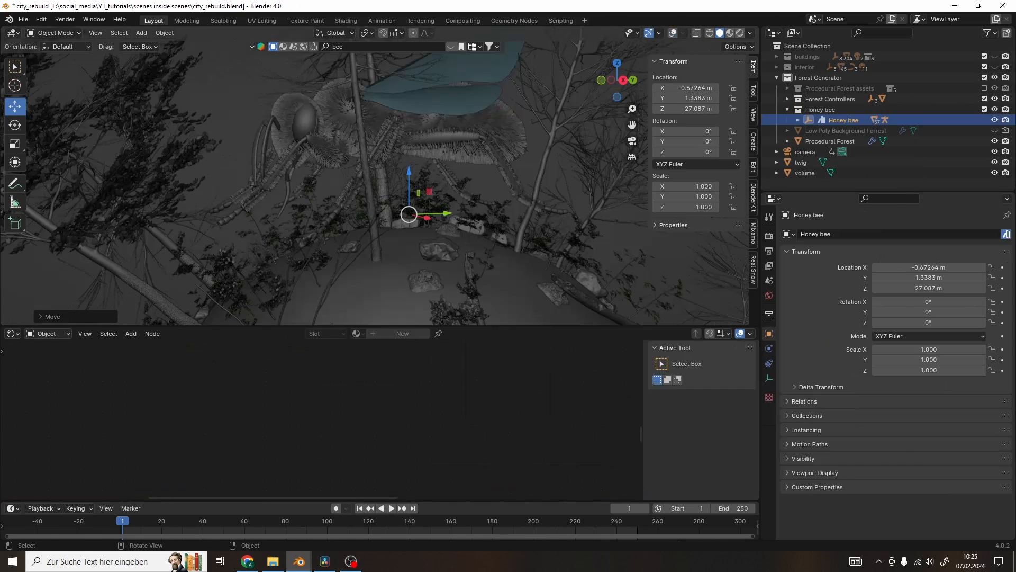
- Scale the Honey bee down to 0.011 so it fits the miniature forest
key("s")
left_click(423, 246)
middle_click_drag(423, 246, 380, 189)
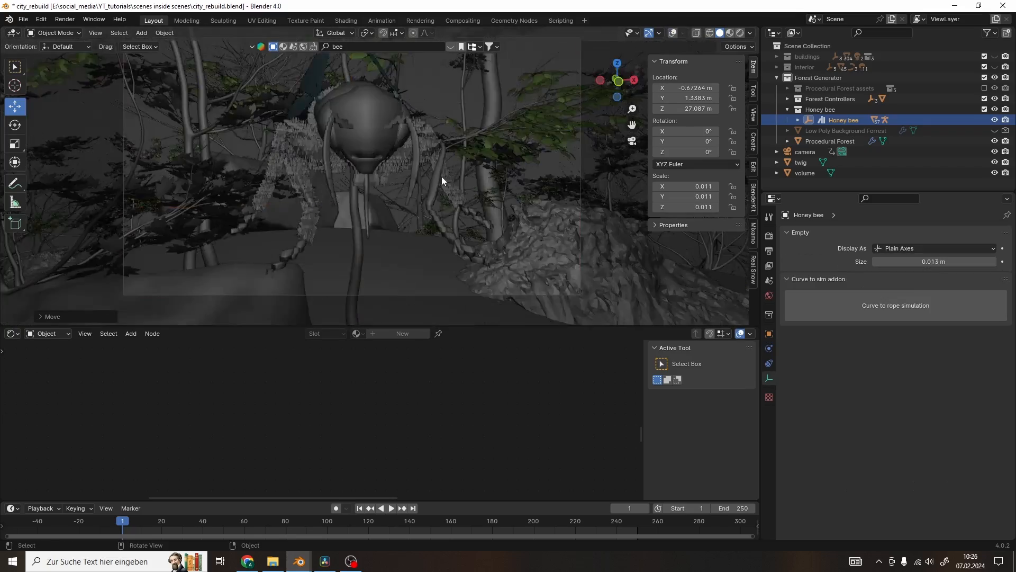
mouse_move(441, 177)
middle_mouse_down()
mouse_move(395, 179)
mouse_move(425, 176)
middle_mouse_up()
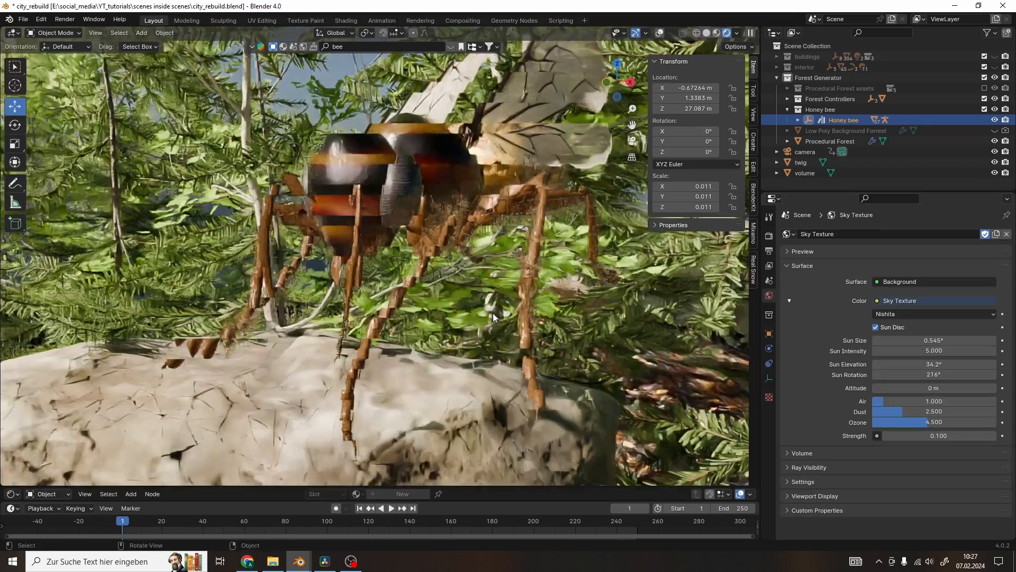
mouse_move(493, 313)
middle_mouse_down()
mouse_move(475, 297)
mouse_move(375, 284)
mouse_move(469, 263)
mouse_move(588, 212)
mouse_move(507, 236)
middle_mouse_up()
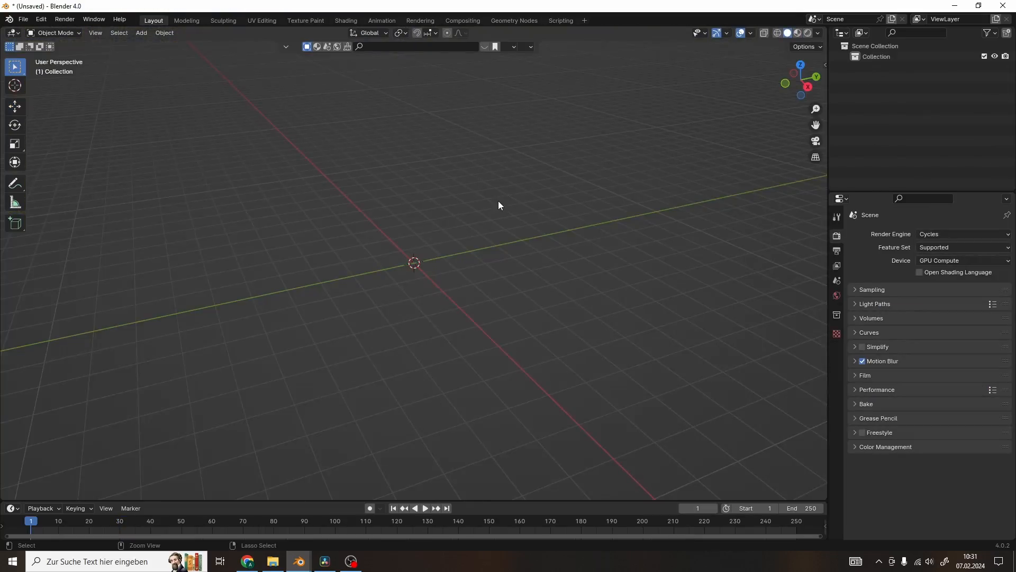
- Paste the Procedural Forest into the new empty file and exclude its Procedural Forest assets collection
key("ctrl+v")
middle_click_drag(492, 228, 563, 272)
scroll(515, 266, "up", 3)
scroll(580, 271, "down", 5)
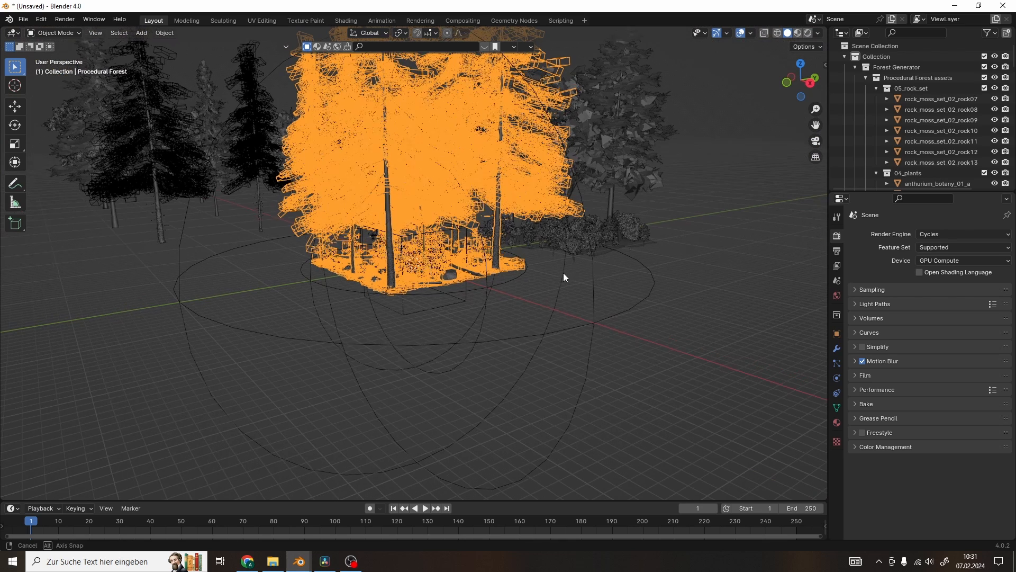
left_click(854, 68)
left_click(985, 68)
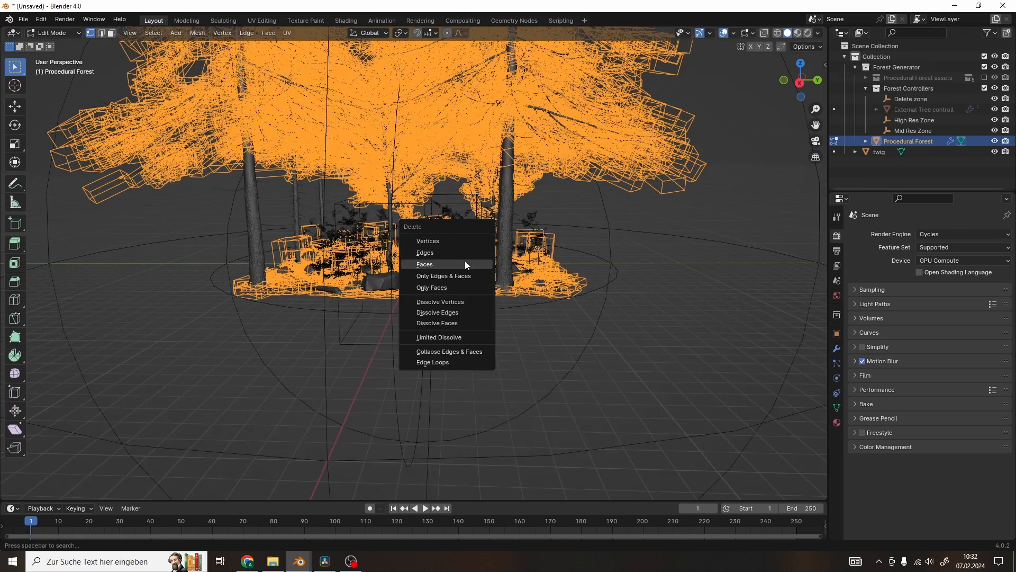
- Replace the faces of the Procedural Forest's base mesh with an enlarged cube
left_click(464, 261)
key("shift+a")
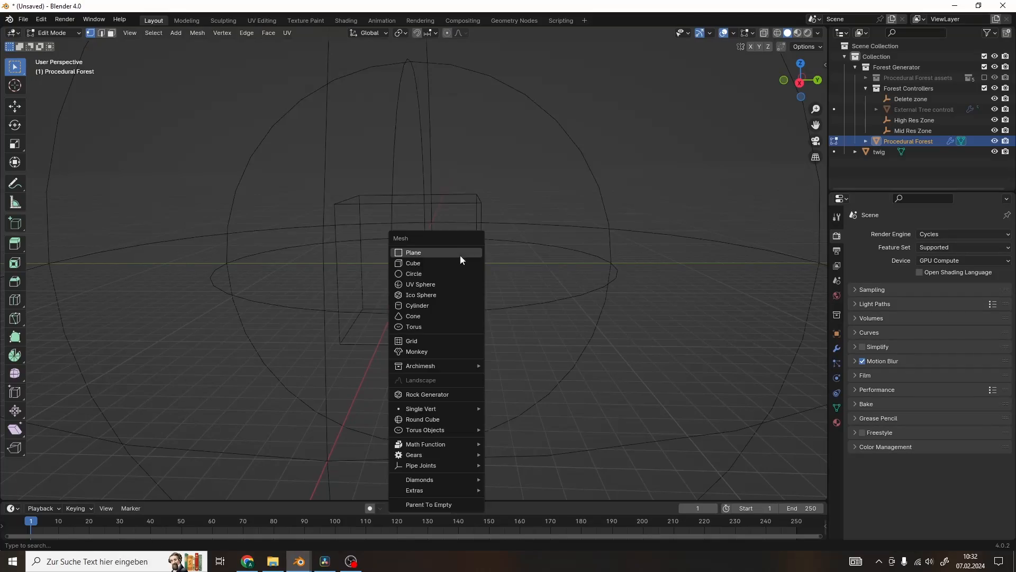
left_click(464, 262)
key("s")
left_click(524, 253)
key("Tab")
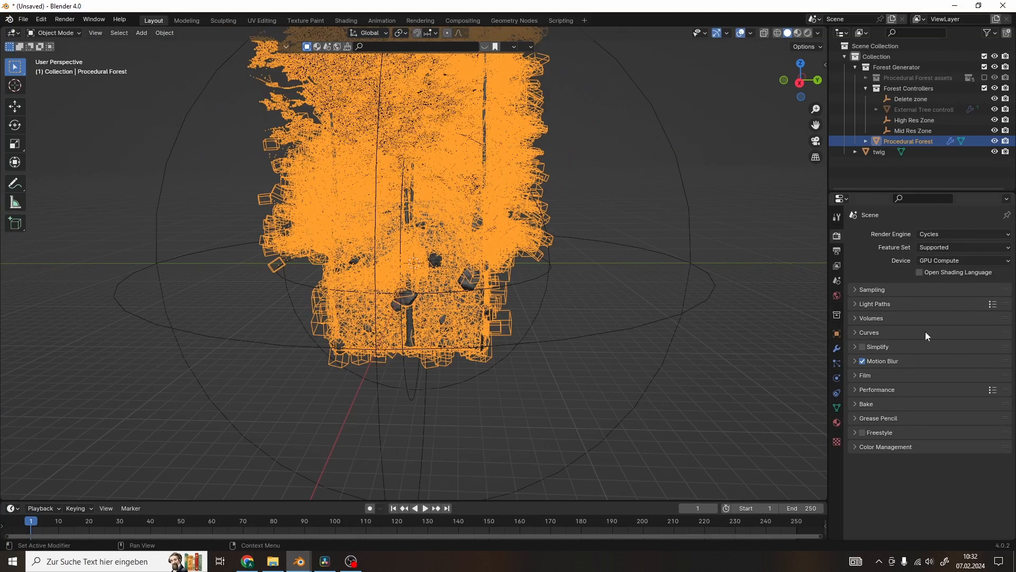
- Enable aligning trees to the surface normal in the Procedural Forest modifier
left_click(836, 349)
scroll(903, 321, "down", 5)
left_click(917, 419)
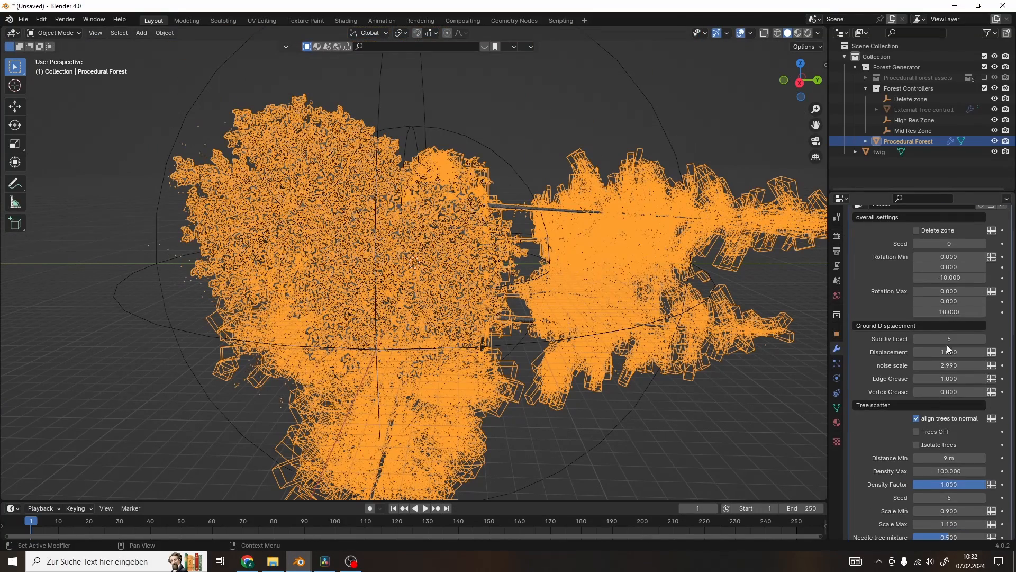
- Set the Procedural Forest's edge crease to 0 and scale its base mesh up by a factor of about 2.2
scroll(945, 459, "up", 2)
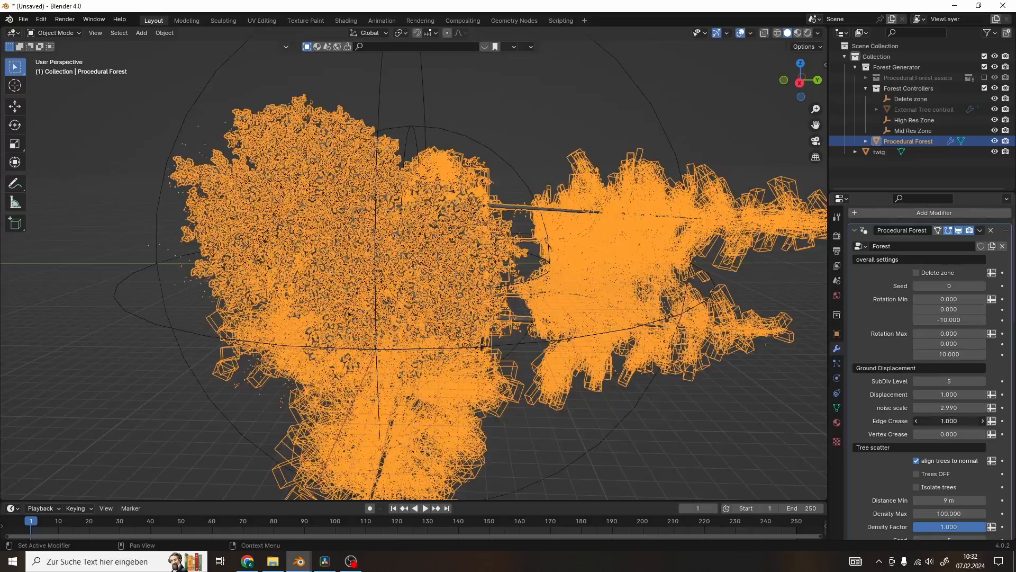
key("Tab")
key("s")
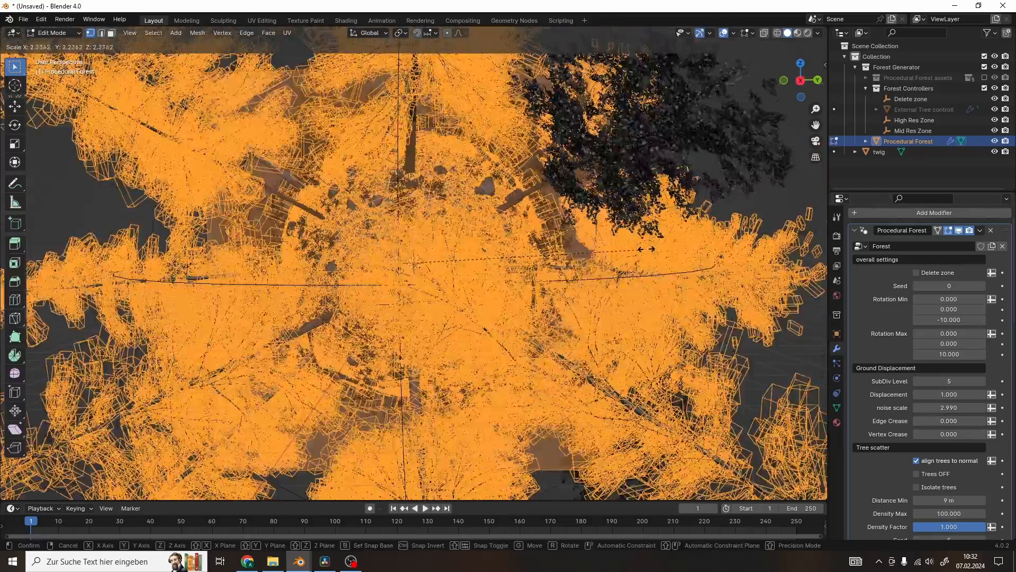
left_click(647, 249)
key("Tab")
left_click(577, 250)
mouse_move(603, 246)
middle_mouse_down()
mouse_move(554, 263)
mouse_move(600, 252)
middle_mouse_up()
key("Tab")
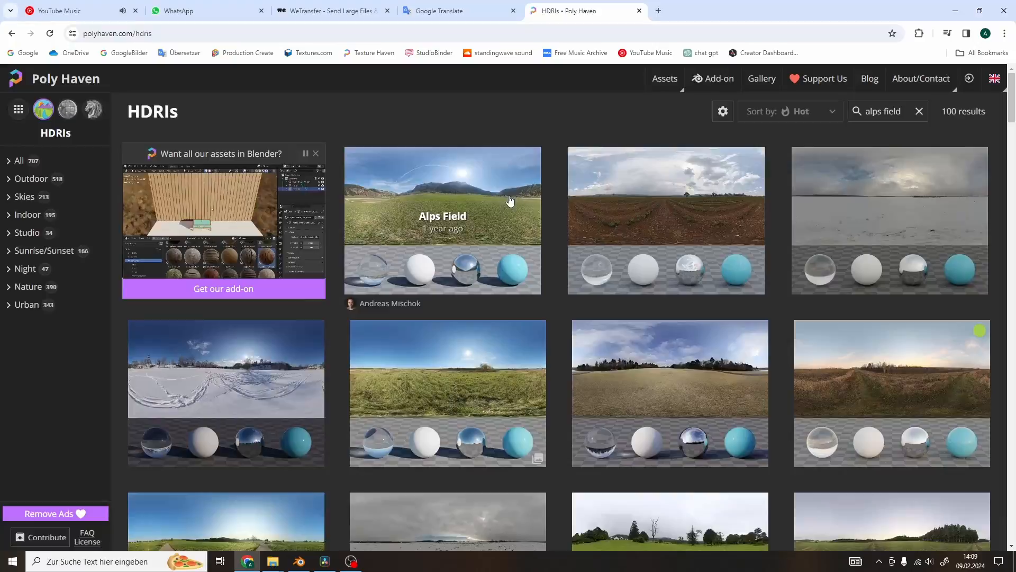
- Switch to Poly Haven and open the Alps Field HDRI
left_click(509, 200)
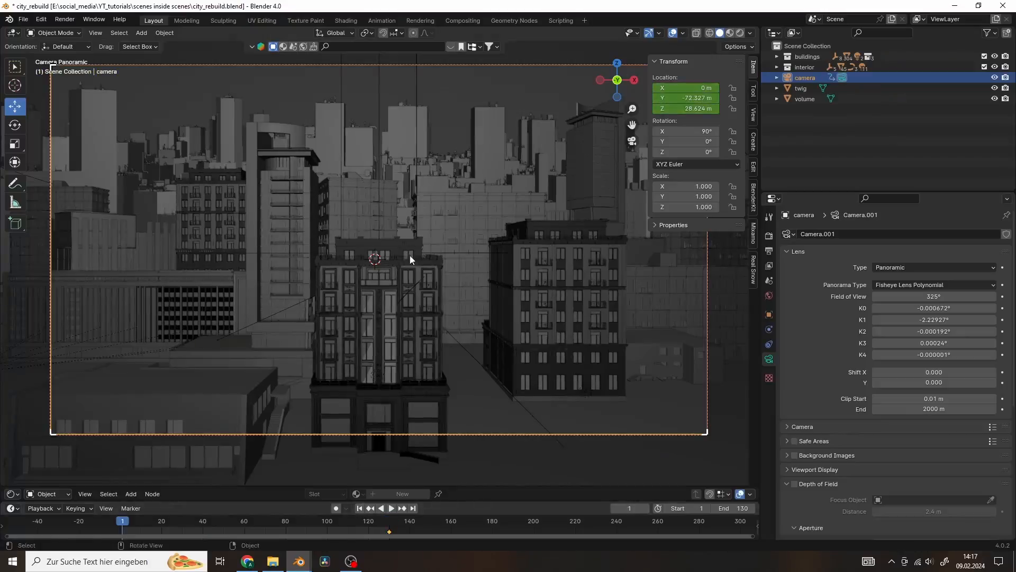
- In the city_rebuild scene, move the camera through the apartment up to the glass globe and set its Y rotation to 180°
key("g")
key("y")
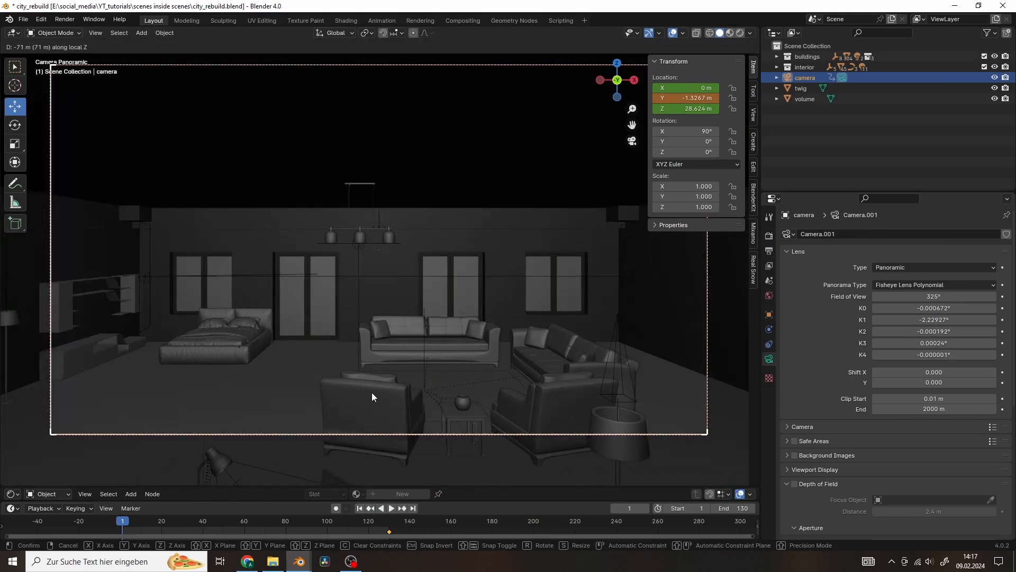
left_click(371, 393)
key("g")
left_click(707, 413)
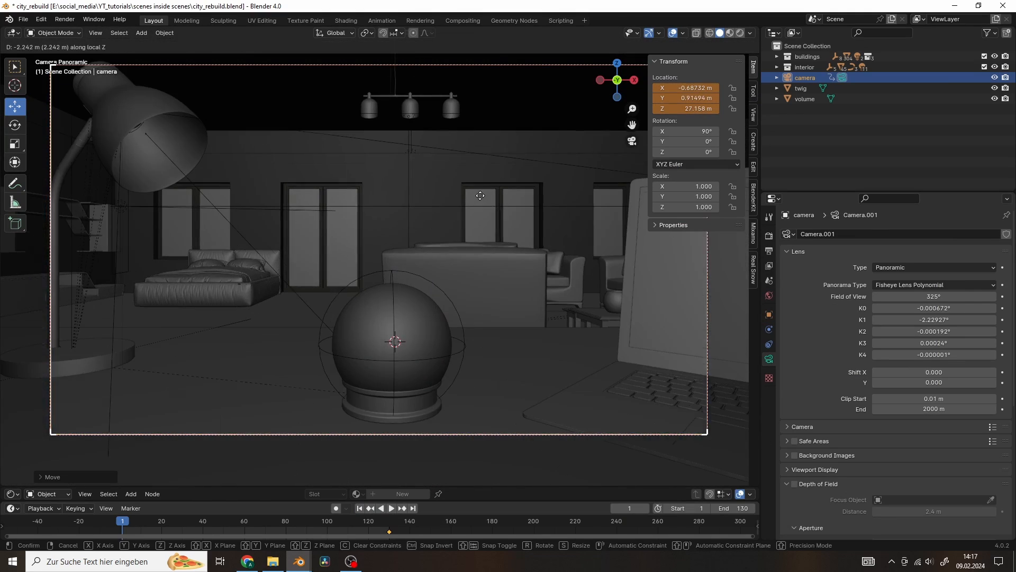
left_click(458, 313)
left_click(457, 307)
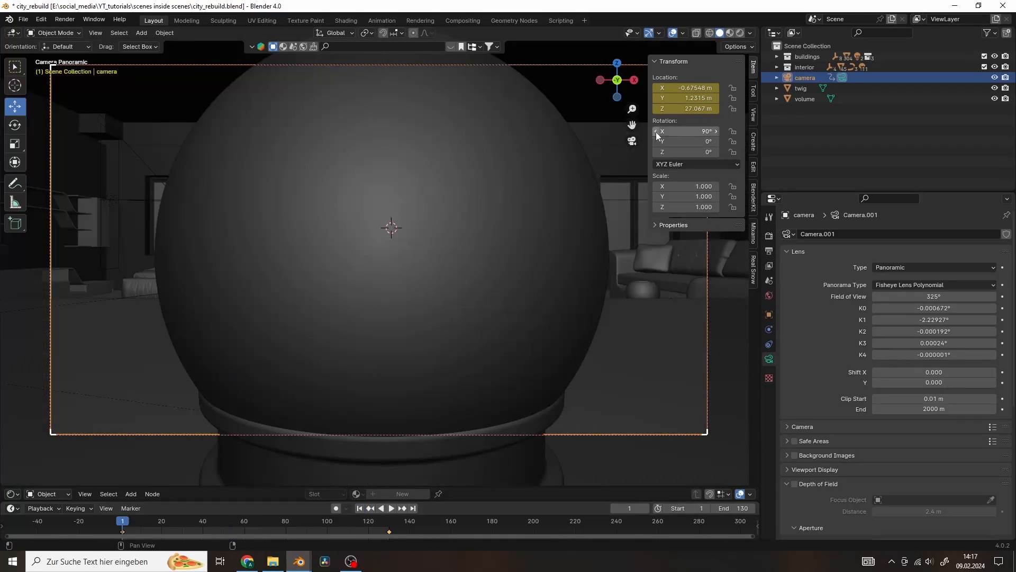
left_click_drag(660, 139, 676, 140)
key("space")
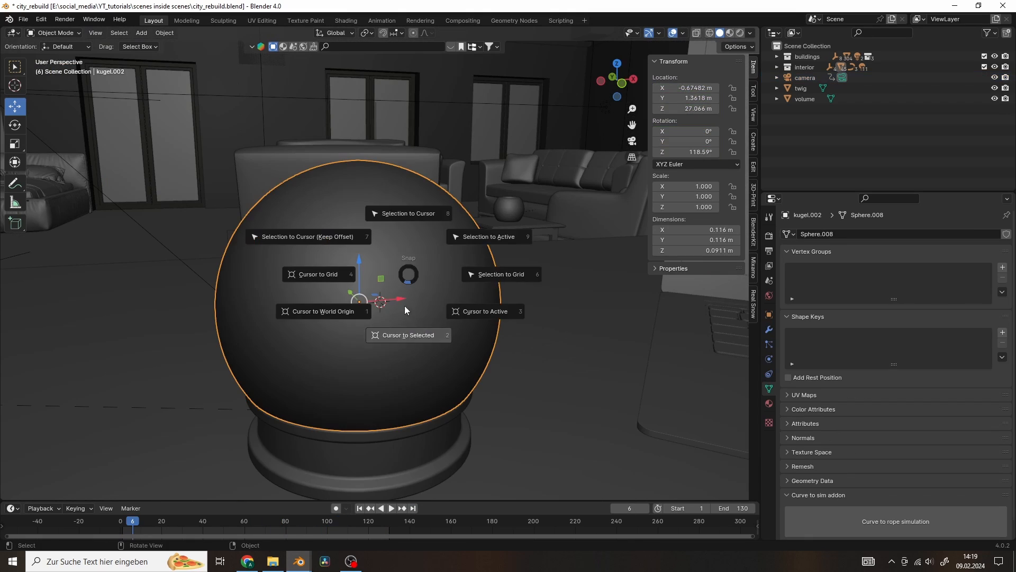
- Add a sphere empty at the glass globe's centre and scale it to 0.079 so it surrounds the globe
left_click(404, 310)
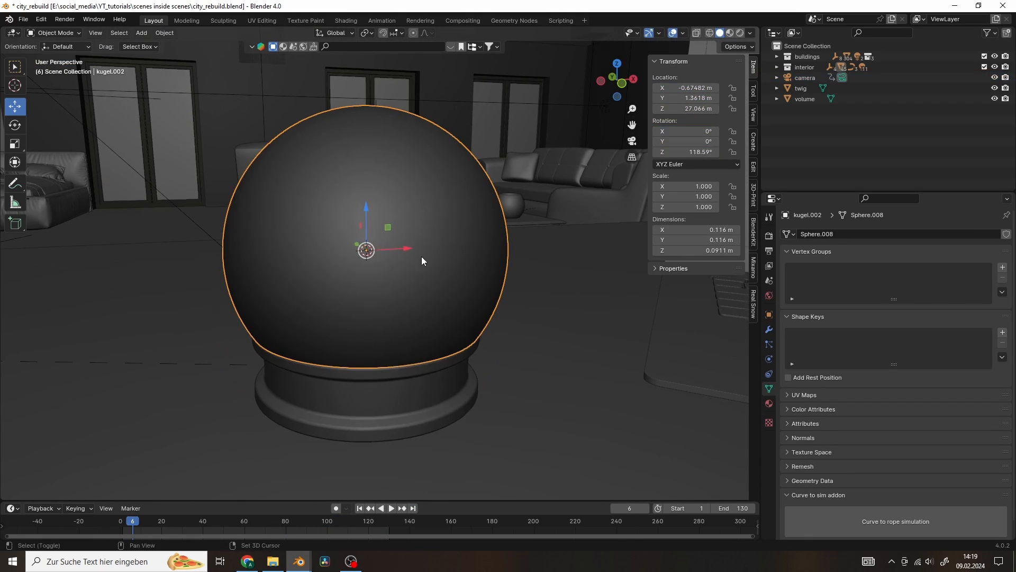
key("shift+a")
mouse_move(379, 371)
left_click(476, 430)
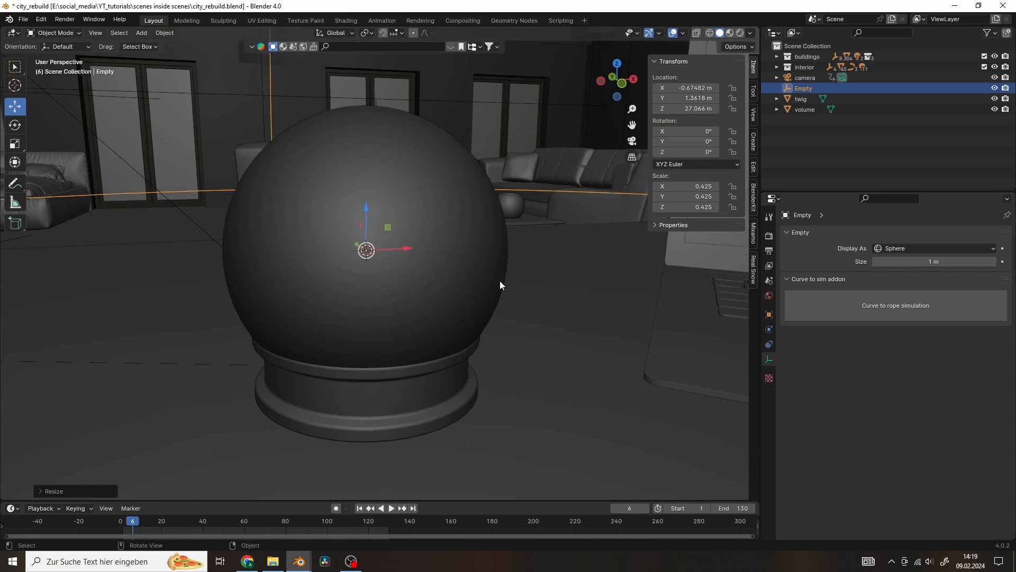
scroll(501, 286, "down", 3)
key("s")
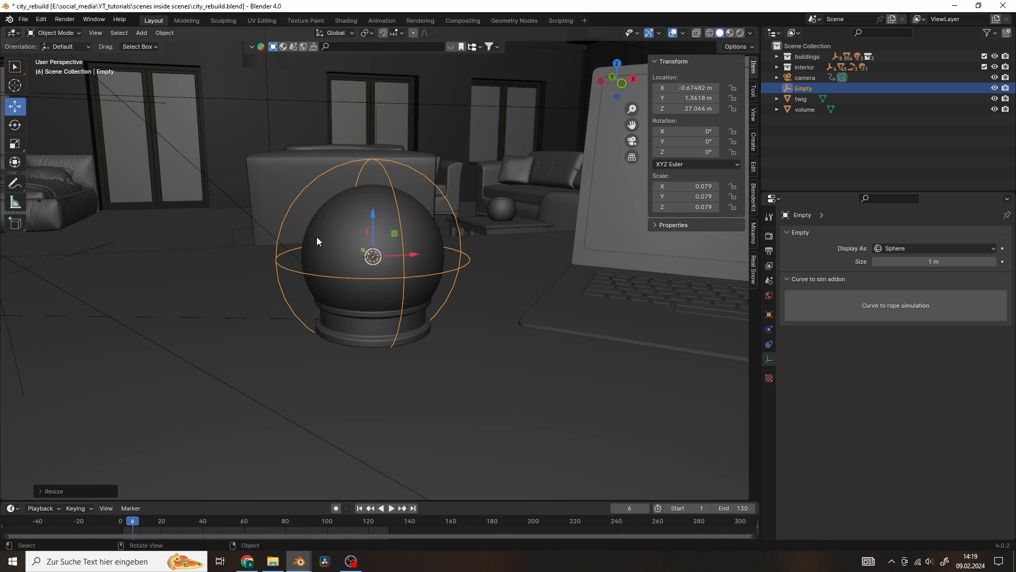
- Parent the globe's parts and the camera to the sphere empty with Object (Keep Transform)
left_click(316, 237)
left_click(363, 328, "shift")
scroll(427, 305, "down", 6)
left_click(459, 309, "shift")
scroll(431, 199, "up", 5)
key("shift+Left")
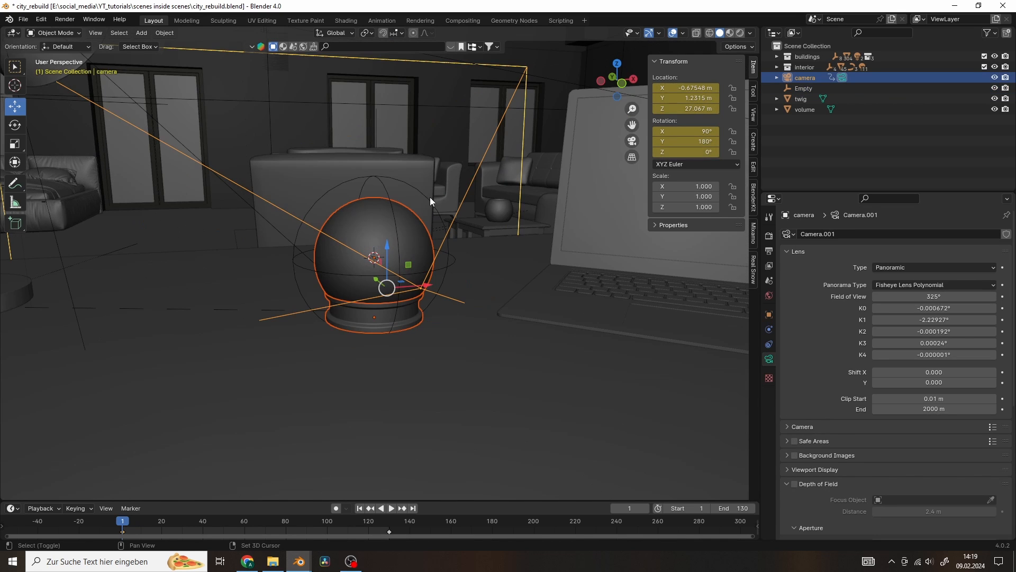
left_click(430, 197, "shift")
key("ctrl+p")
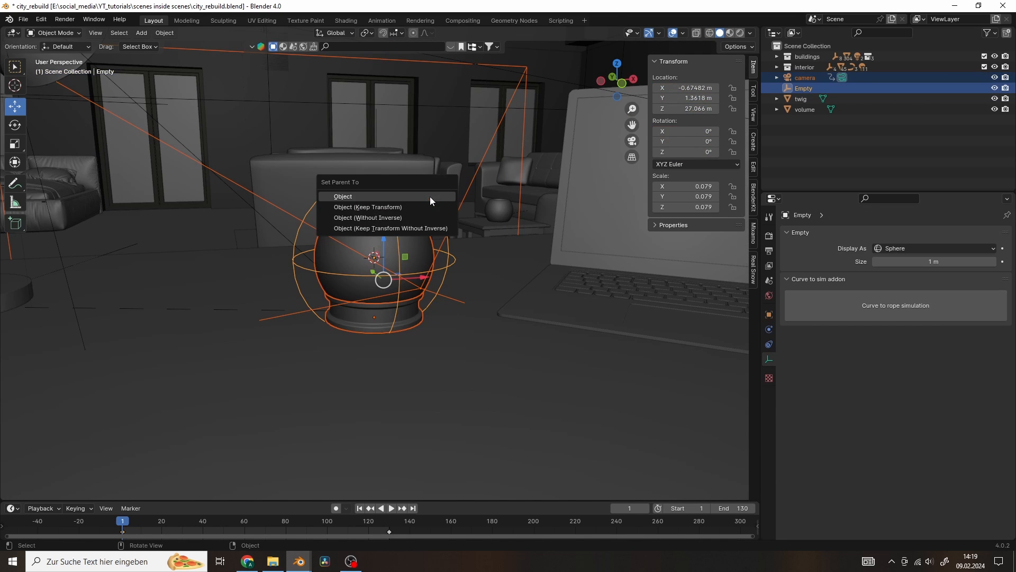
left_click(411, 208)
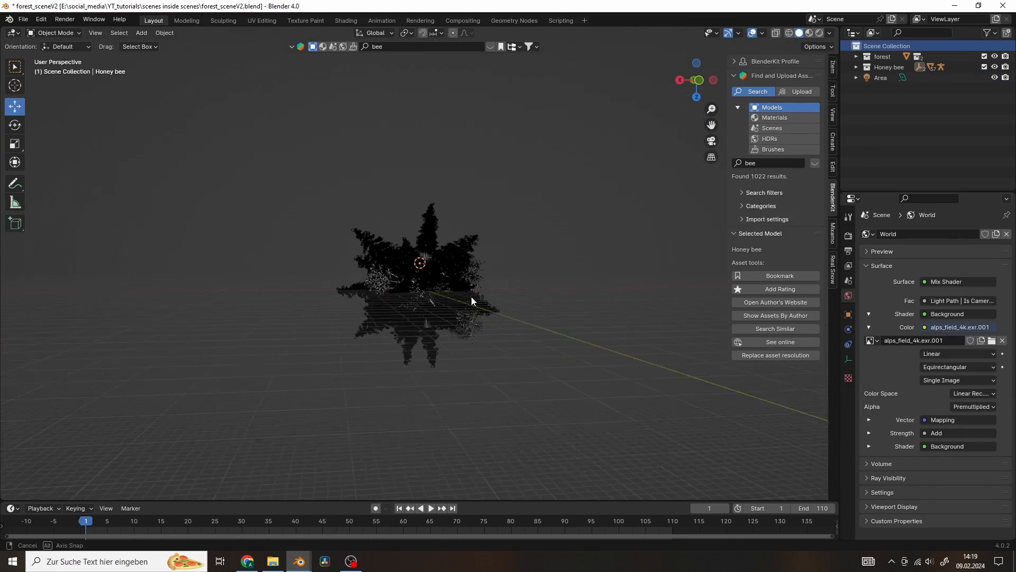
- Paste the empty with its globe and camera into forest_sceneV2 and scale the empty up toward the forest's size
key("ctrl+v")
left_click(881, 91)
key("s")
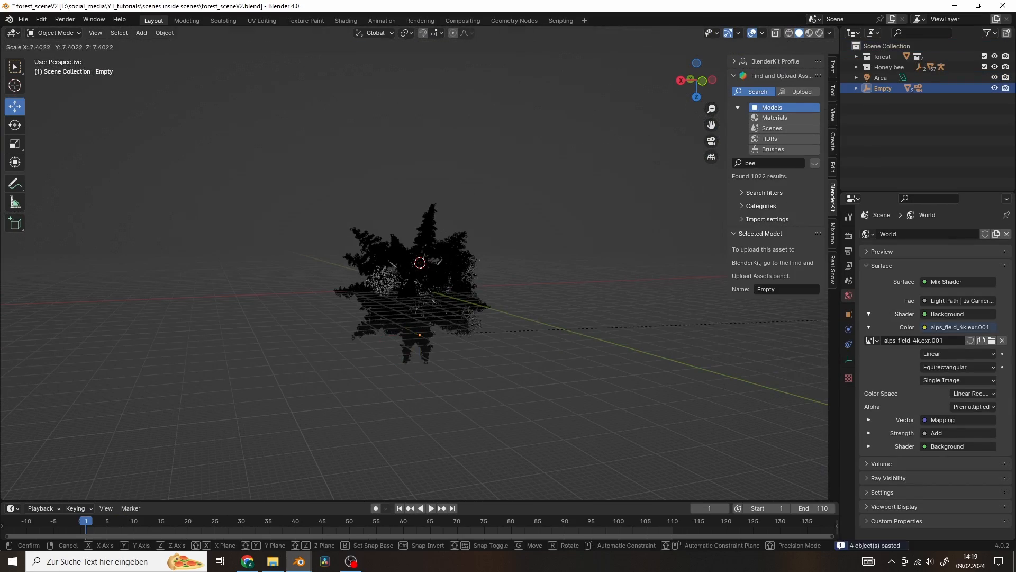
key("s")
left_click(668, 288)
- Lower the pasted empty until the globe surrounds the forest and adjust its scale to about 78.9
key("KP_1")
left_click_drag(414, 171, 404, 235)
scroll(523, 257, "up", 2)
middle_click_drag(522, 258, 391, 274)
left_click(789, 33)
middle_click_drag(638, 211, 646, 199)
key("s")
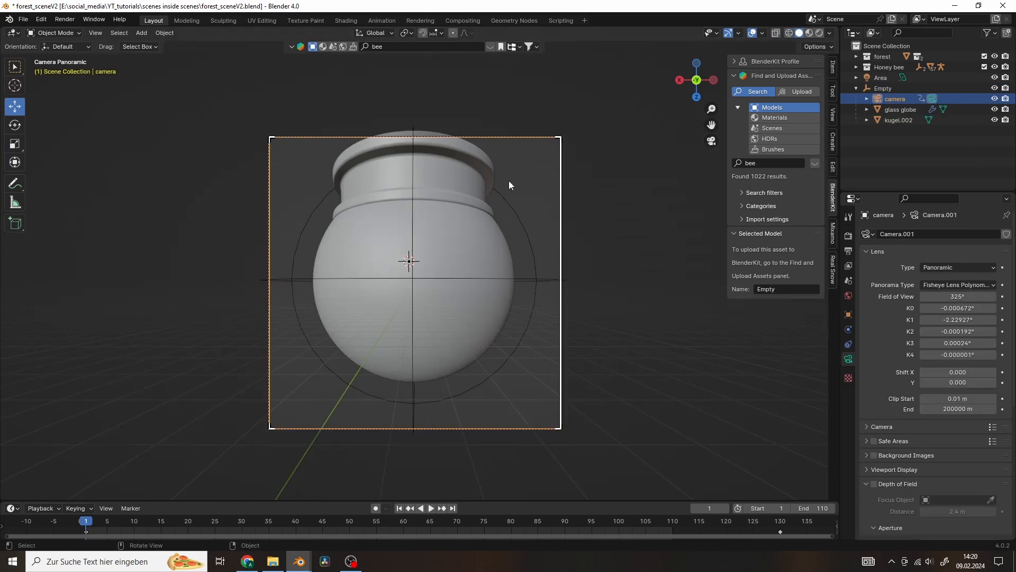
- Hide the glass globe and its inner sphere kugel.002 in the forest scene
left_click(437, 256)
key("h")
left_click(440, 229)
key("h")
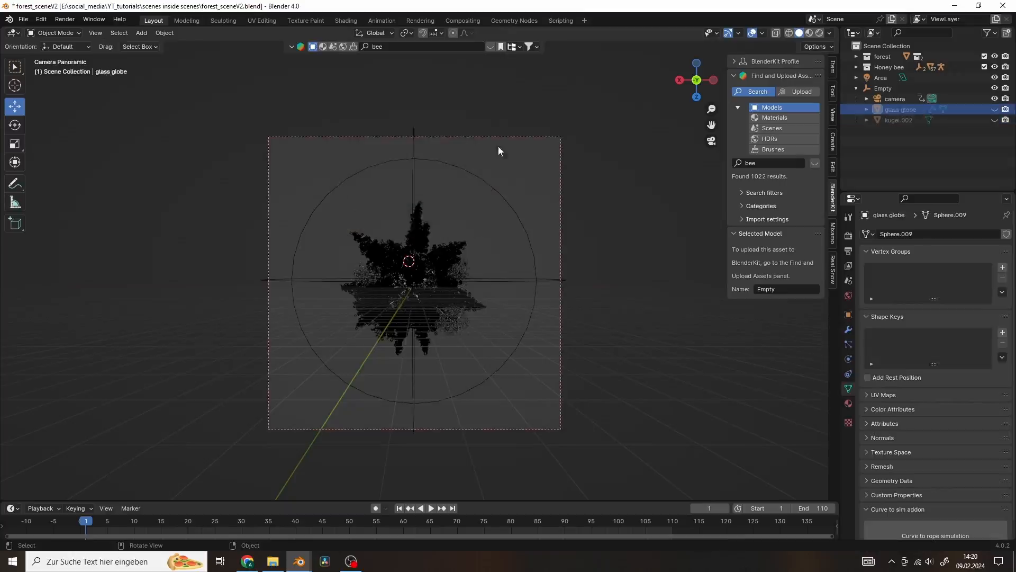
- Move the camera forward into the forest toward the honey bee and play back its animation
left_click(489, 137)
key("g")
key("y")
left_click(481, 317)
key("g")
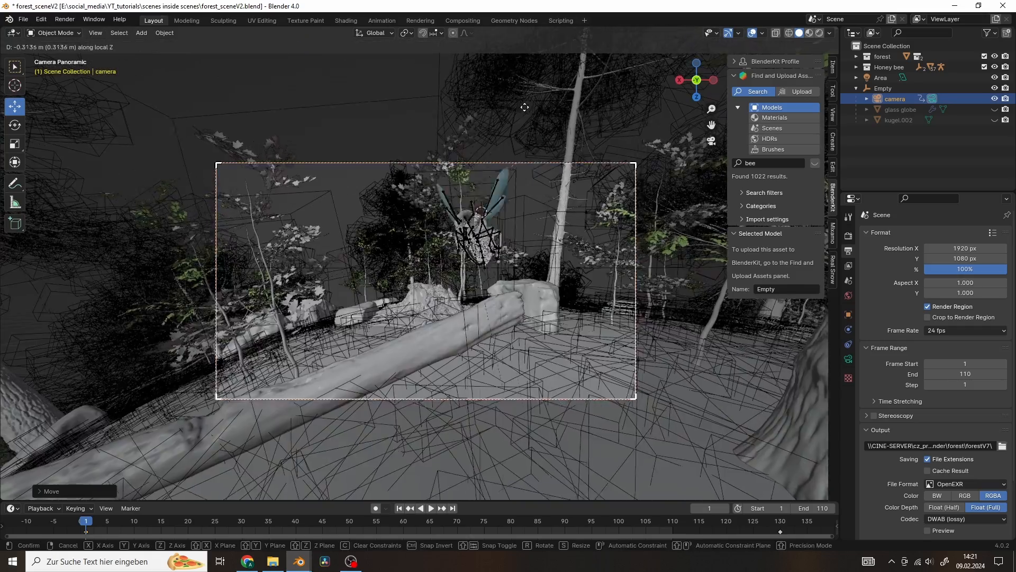
left_click(524, 145)
key("g")
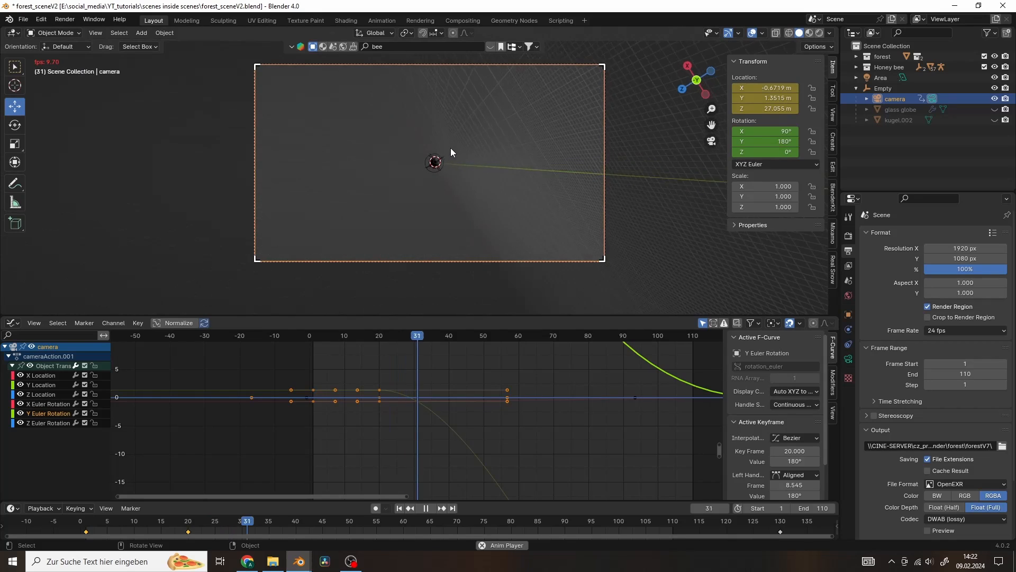
key("space")
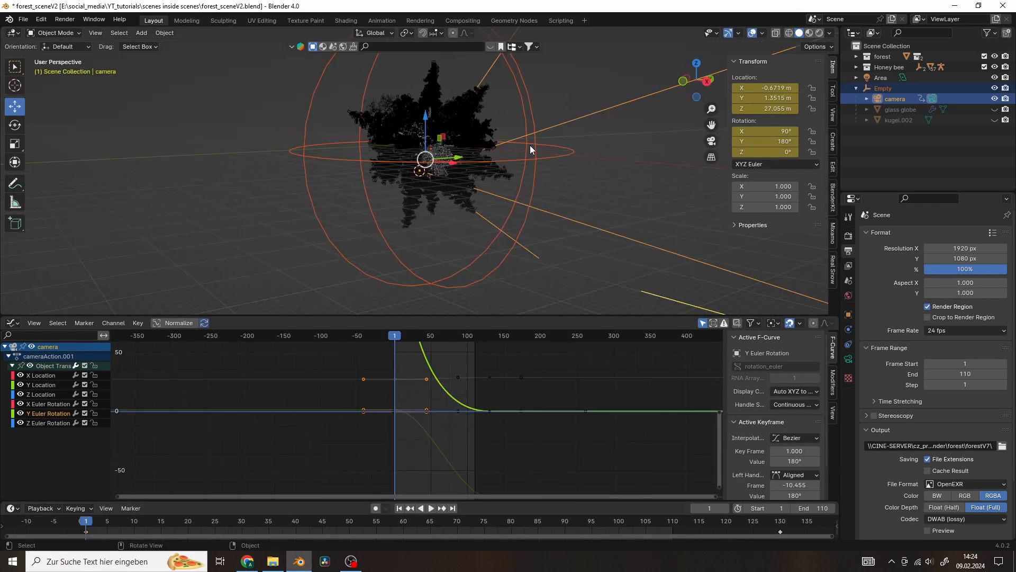
- Copy the forest's camera and empty into the city_rebuild scene and give the pasted empty the original empty's location and scale
key("ctrl+c")
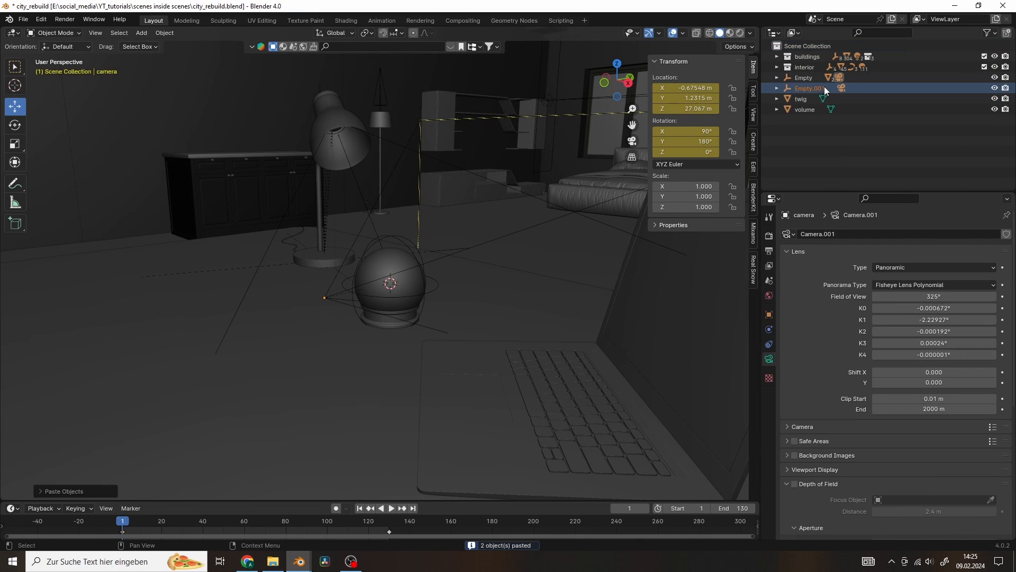
left_click(825, 88)
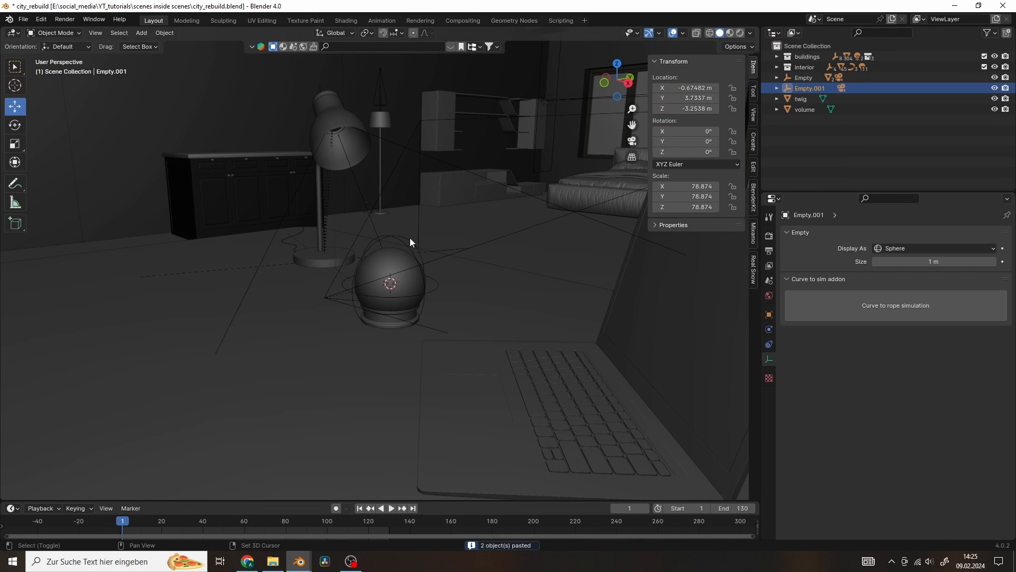
key("ctrl+c")
left_click(382, 267)
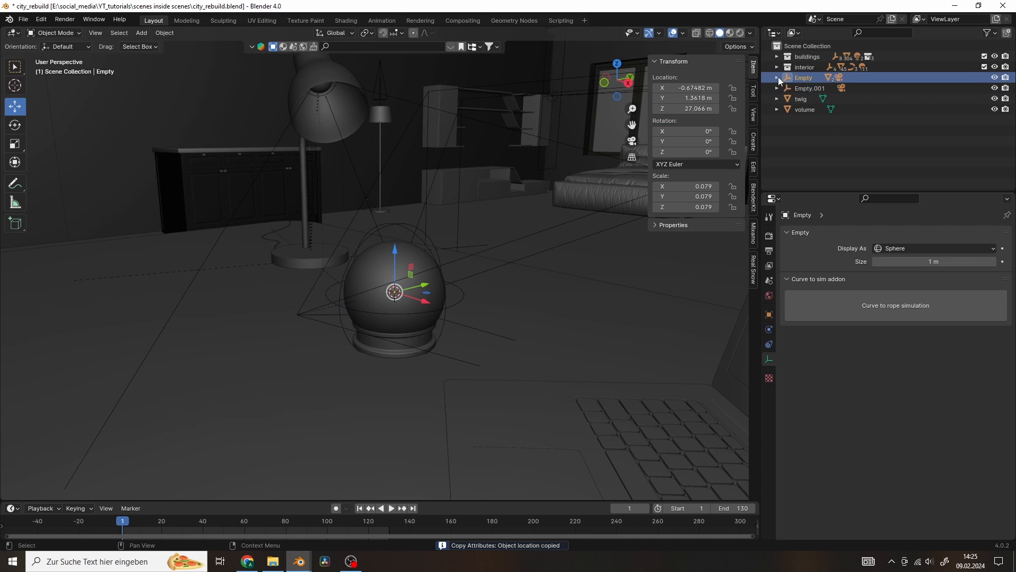
- Delete the original empty with its contents and play the animation through the pasted camera under Empty.001
key("Delete")
left_click(800, 79)
key("KP_0")
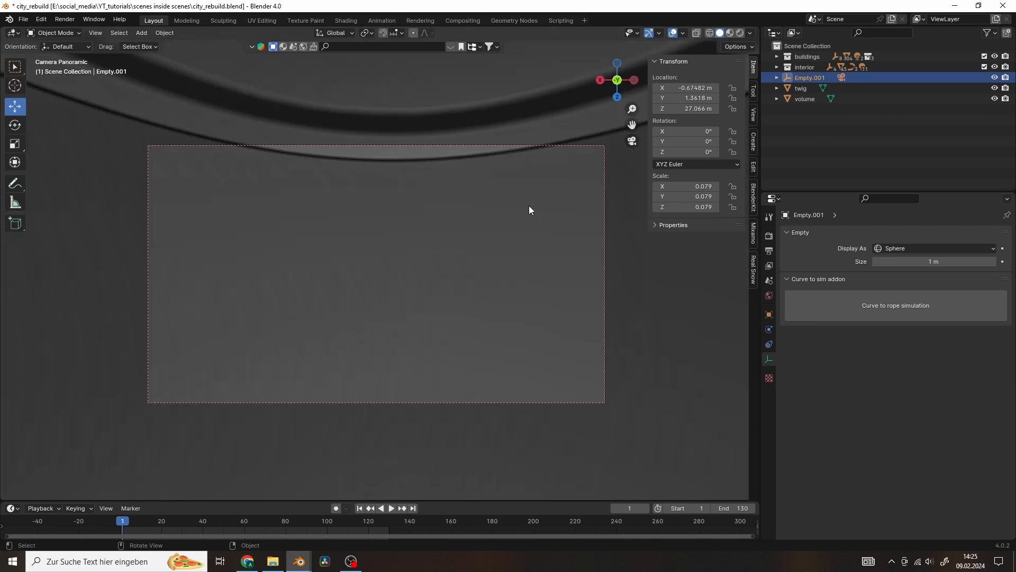
left_click(777, 77)
key("space")
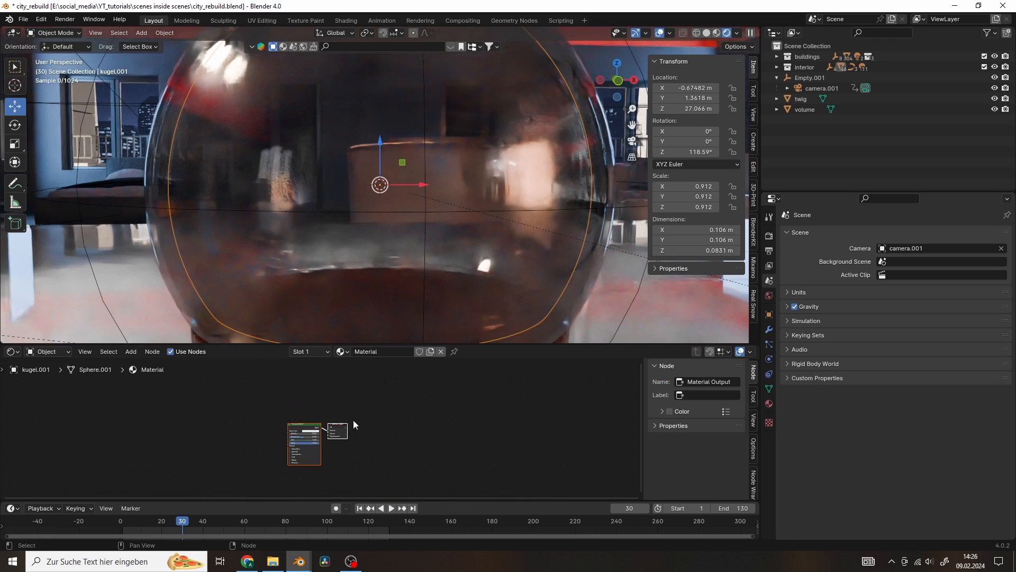
- Replace the shader of the inner sphere kugel.001 with a Holdout connected to Surface, and open the Film render settings
scroll(354, 421, "up", 3)
left_click(290, 426)
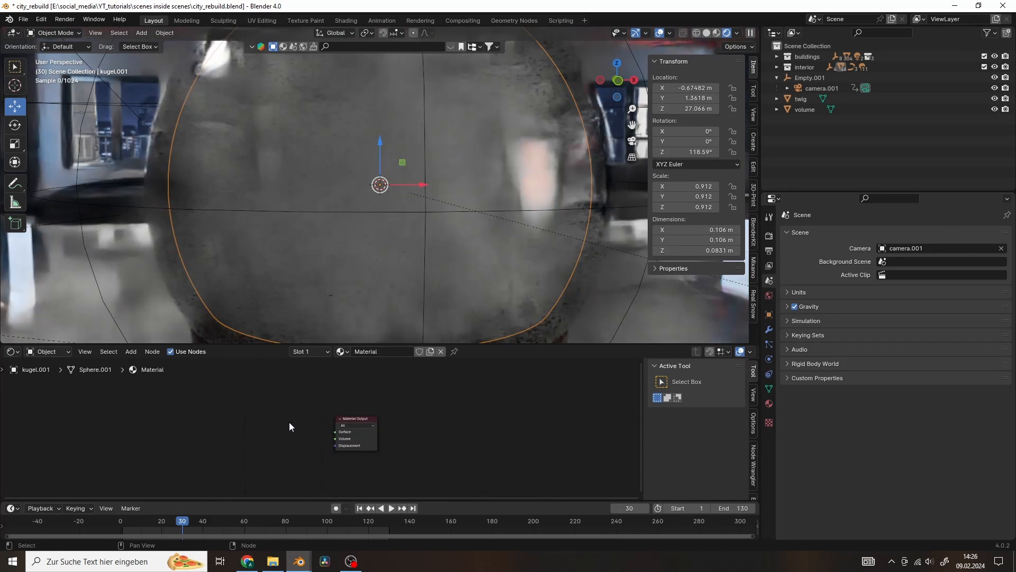
type("hold")
key("Return")
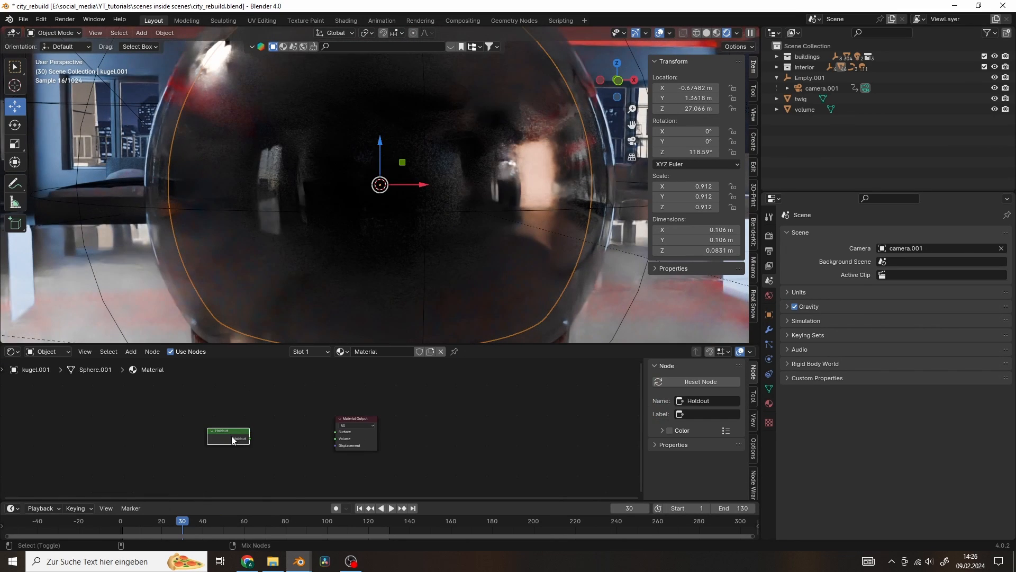
left_click(231, 437, "ctrl+shift")
left_click(770, 234)
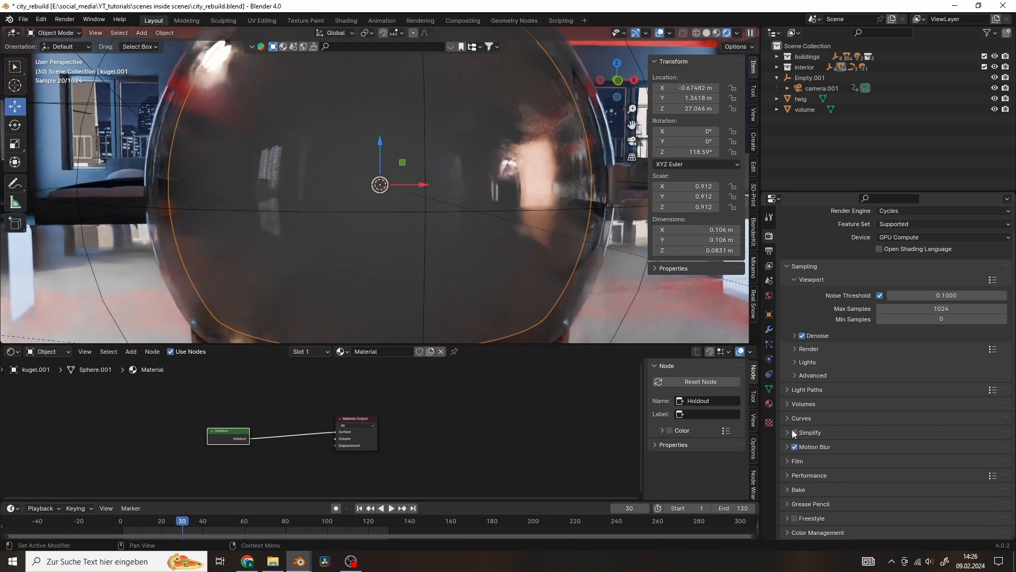
left_click(803, 453)
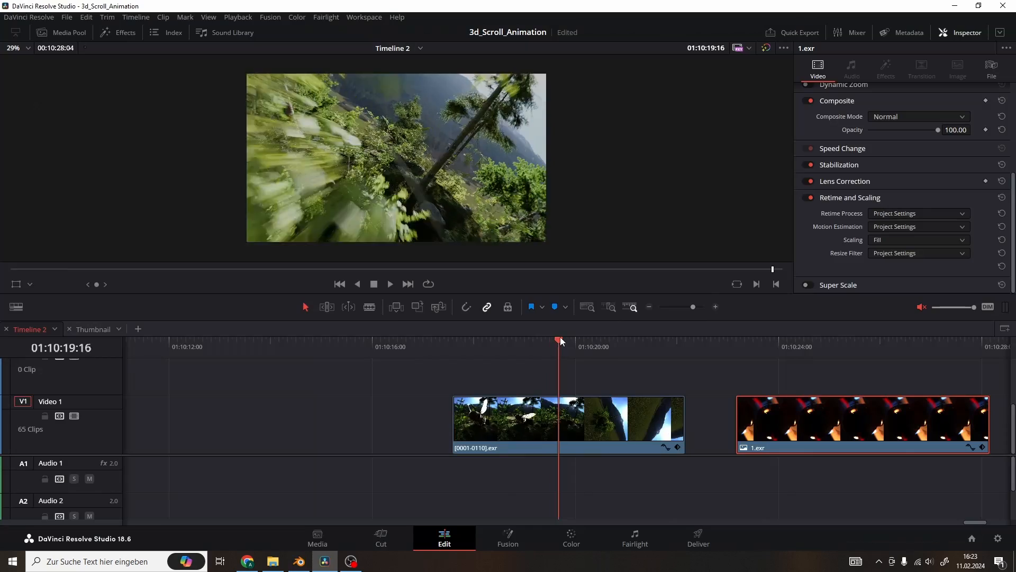
- Switch to DaVinci Resolve and move the 1.exr clip from Video 1 to the track above, toward the forest sequence
left_click_drag(774, 432, 746, 386)
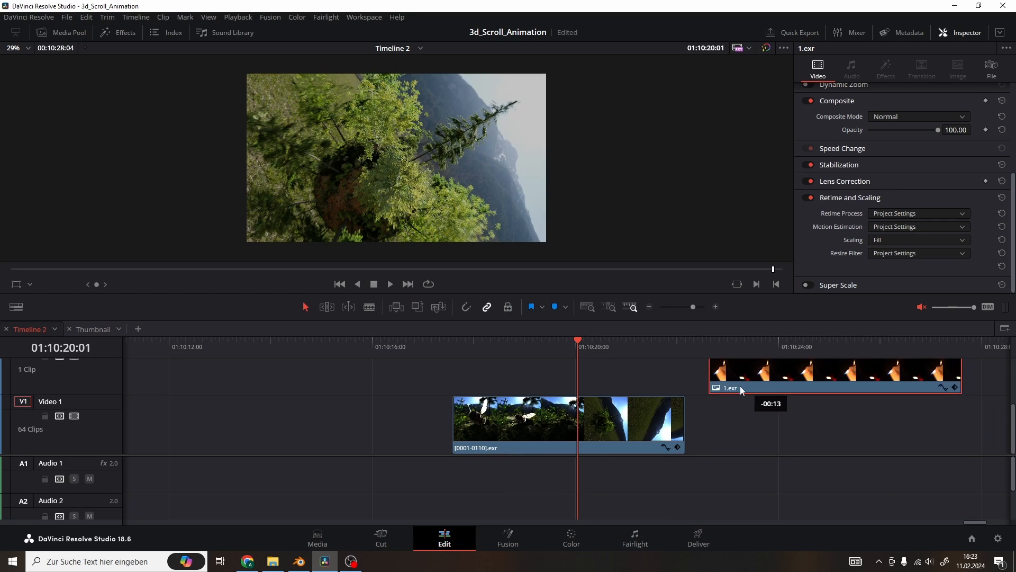